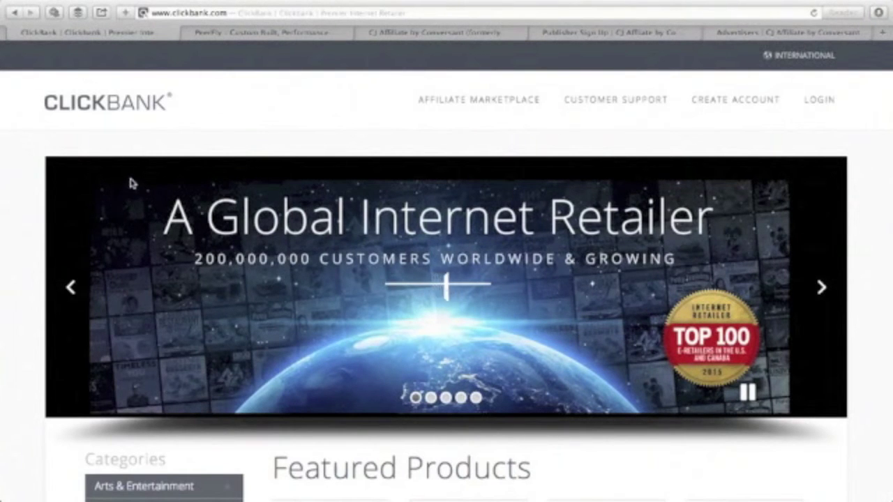
pyautogui.scroll(-1, 369, 352)
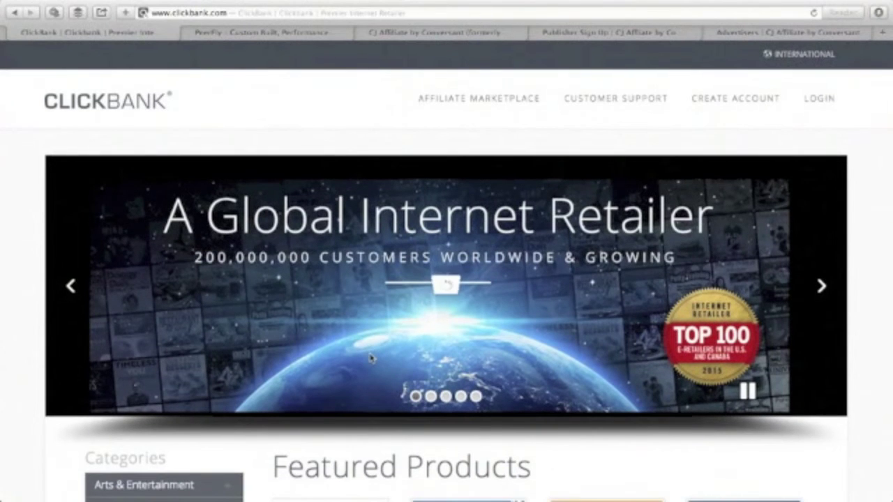
pyautogui.scroll(-1, 369, 357)
pyautogui.scroll(-4, 370, 357)
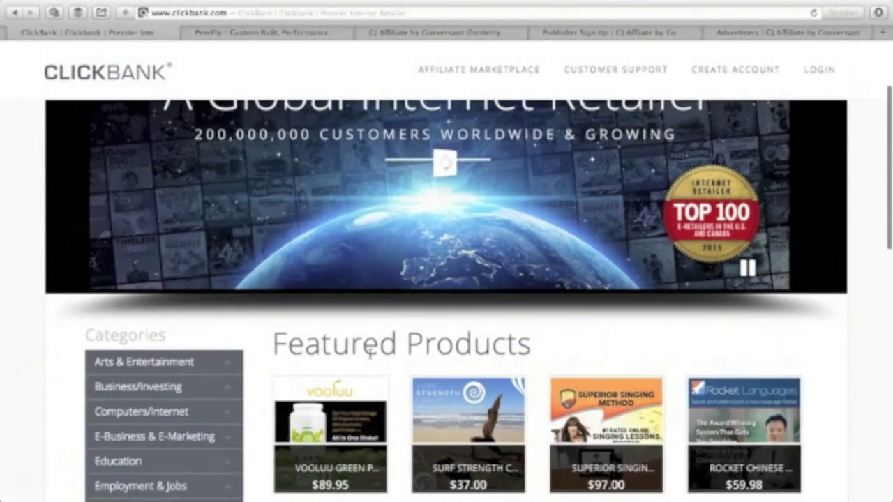
pyautogui.scroll(-3, 369, 357)
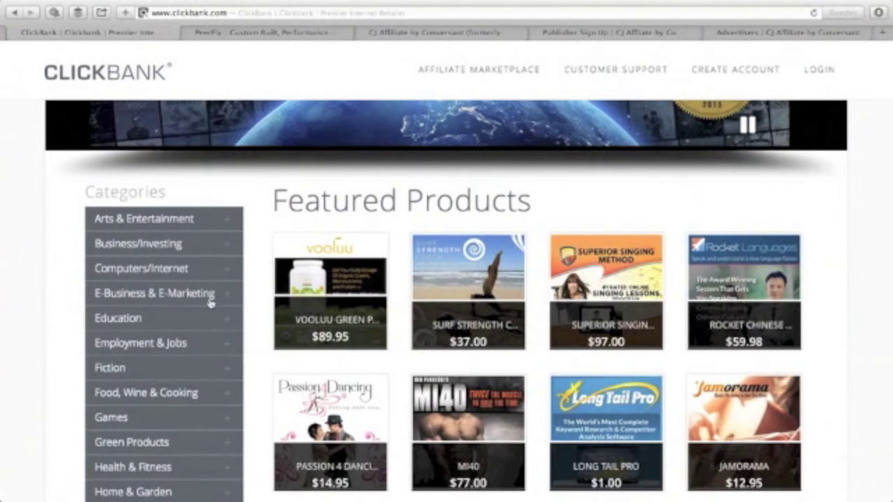
pyautogui.scroll(-2, 263, 383)
pyautogui.scroll(-1, 265, 383)
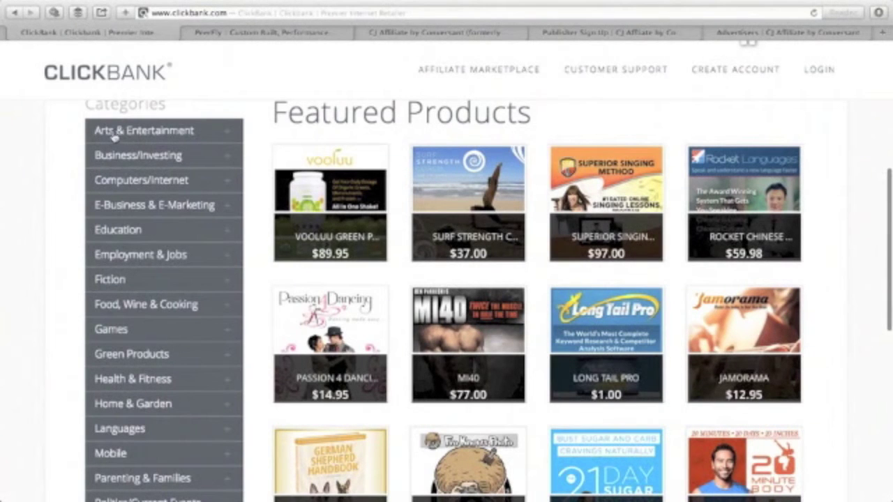
pyautogui.scroll(-5, 137, 291)
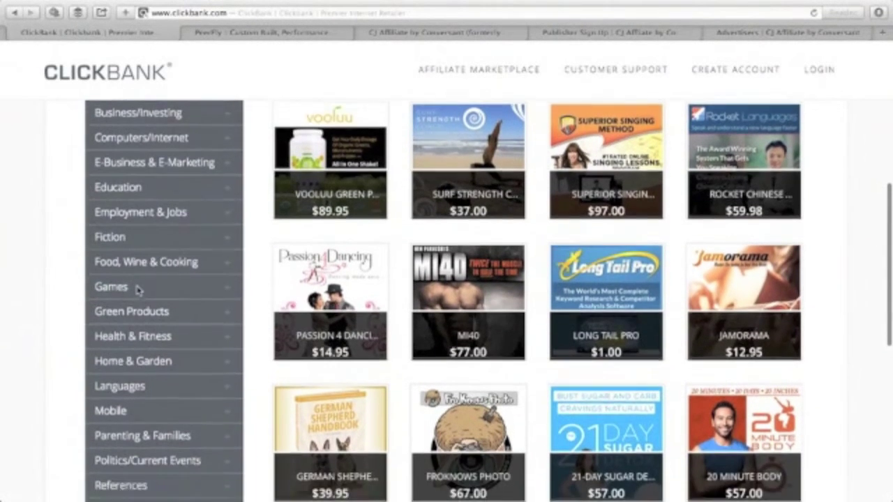
pyautogui.scroll(-3, 140, 291)
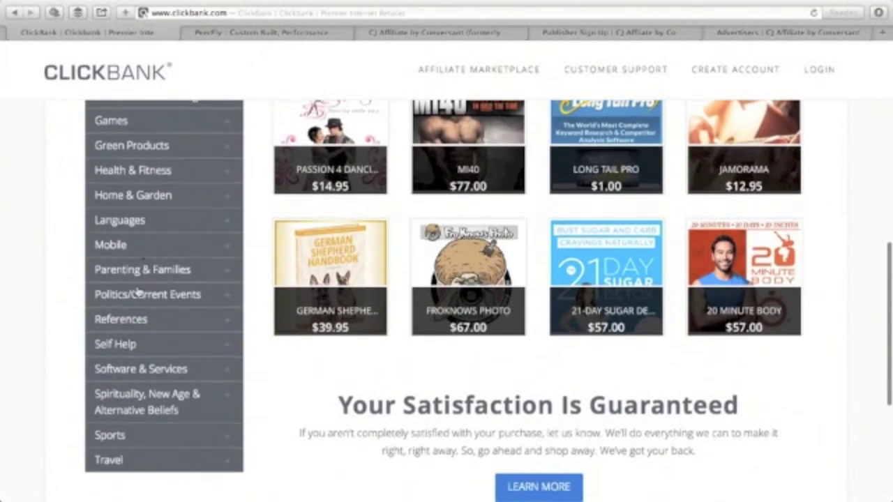
pyautogui.scroll(10, 192, 298)
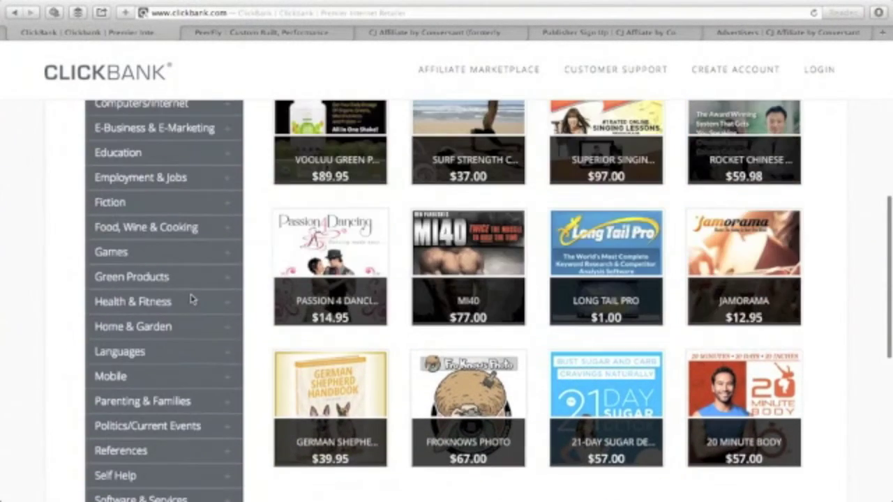
pyautogui.scroll(2, 192, 298)
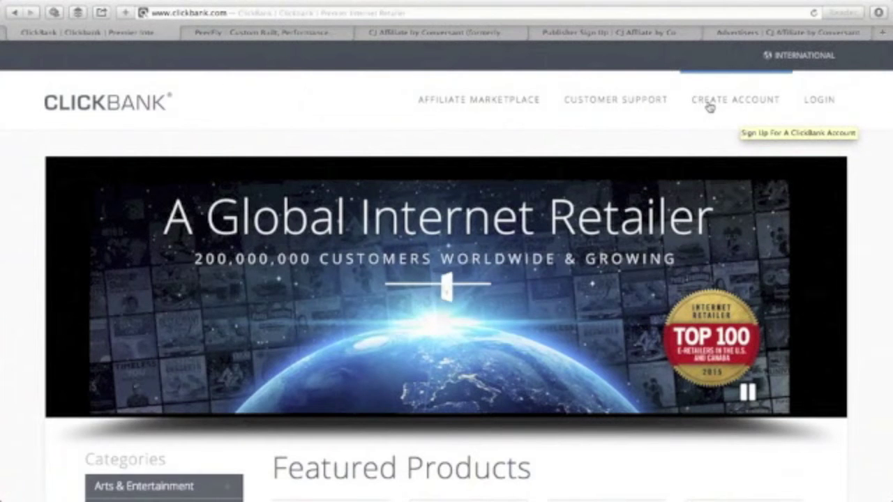
# Switch to the PeerFly site to view its 'Internet marketing just got easier' homepage
pyautogui.click(244, 35)
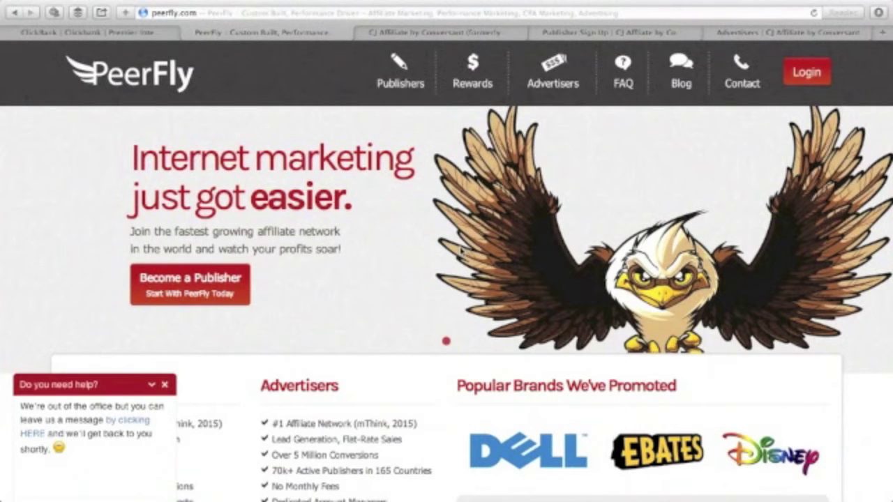
pyautogui.moveTo(612, 450)
# Browse the CJ Affiliate homepage, including the CJU16 registration slide in the carousel
pyautogui.click(389, 32)
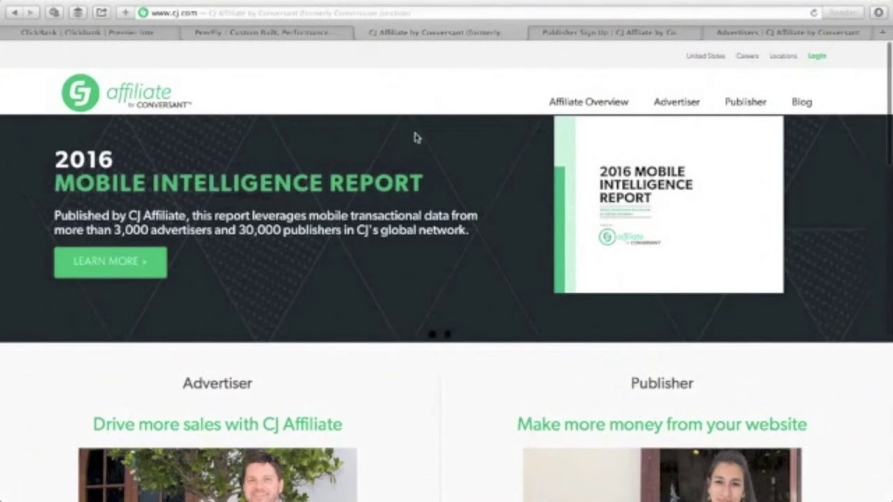
pyautogui.scroll(2, 442, 338)
pyautogui.click(446, 335)
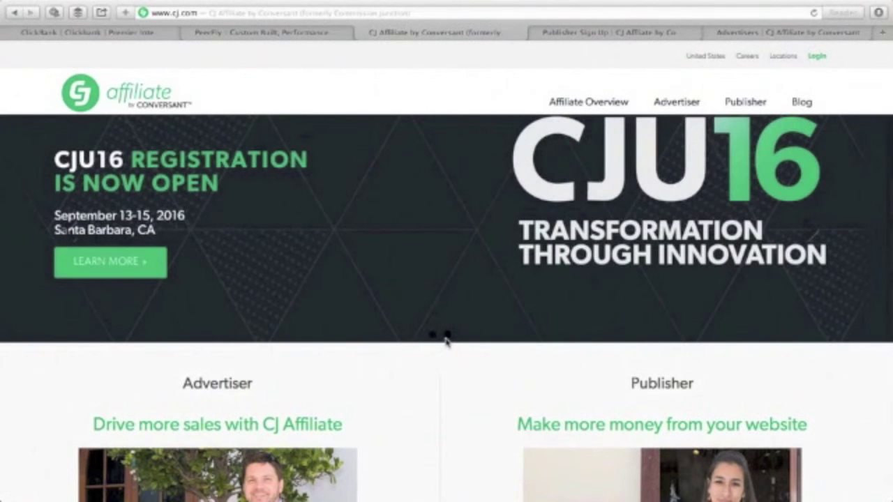
pyautogui.scroll(-5, 486, 310)
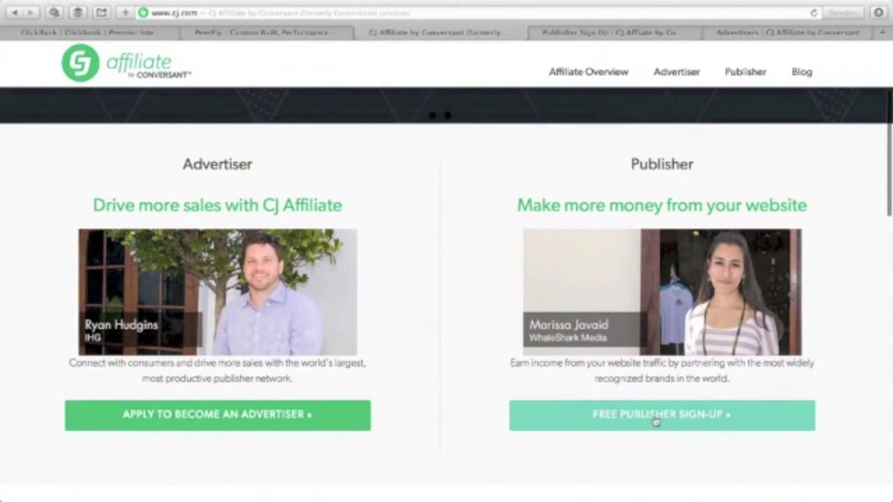
pyautogui.scroll(5, 663, 419)
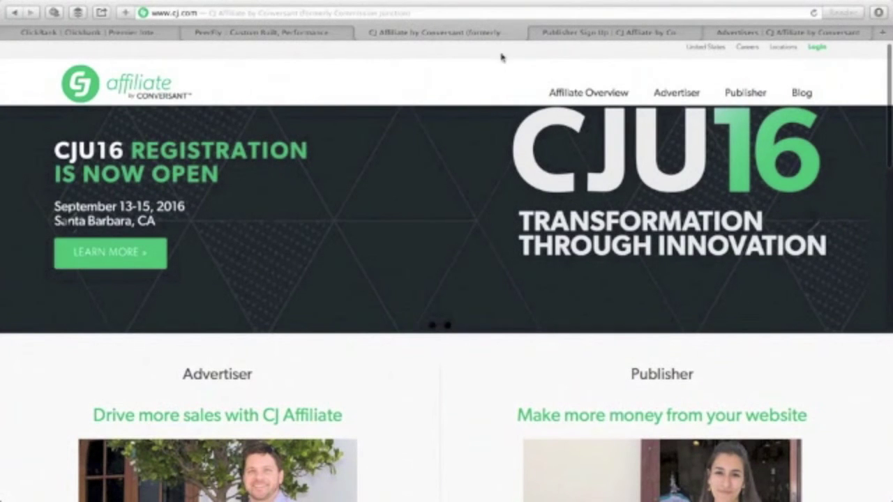
# Return to the ClickBank account dashboard and start loading the Marketplace
pyautogui.click(286, 32)
pyautogui.click(137, 35)
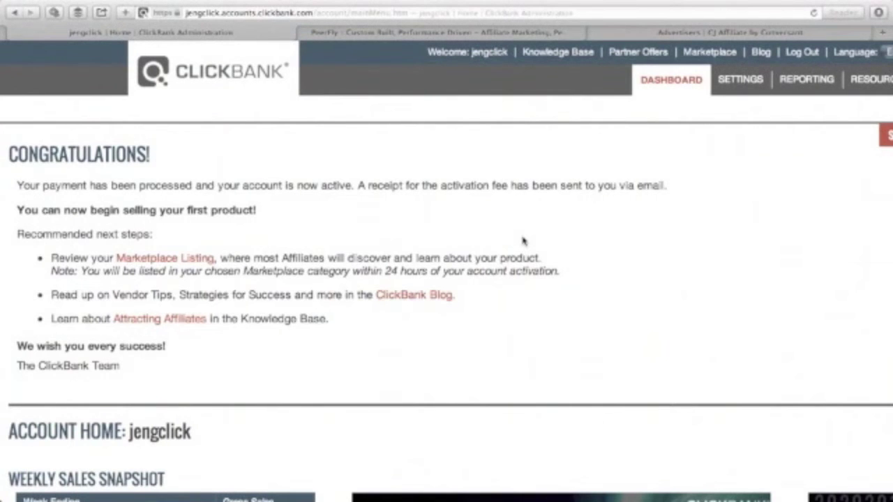
pyautogui.click(697, 54)
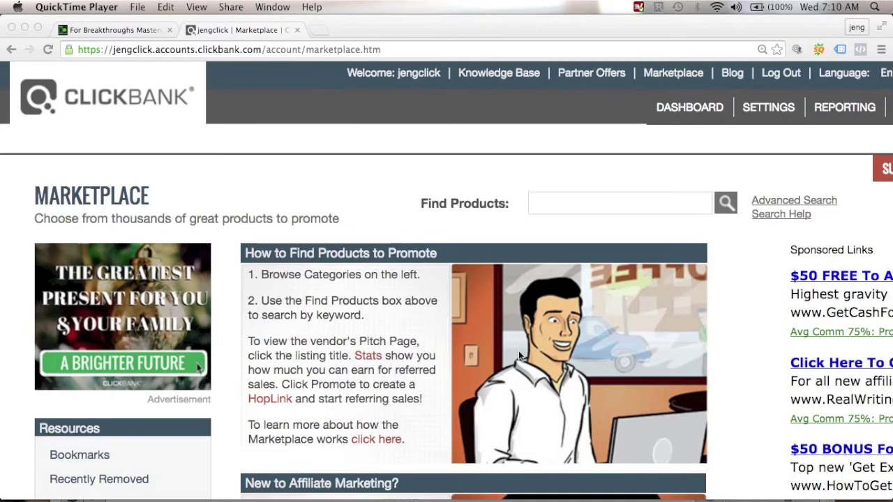
# Filter the Marketplace to the Health & Fitness category, showing 1576 products sorted by popularity
pyautogui.scroll(-10, 519, 355)
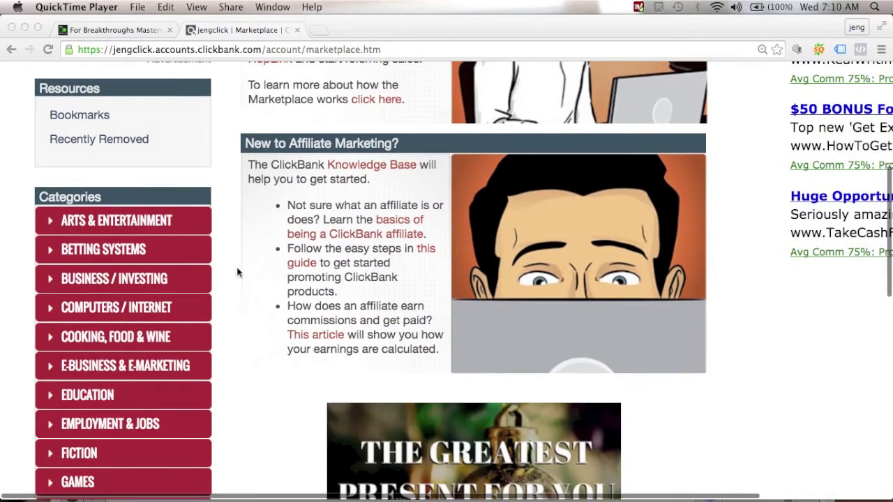
pyautogui.scroll(-4, 131, 316)
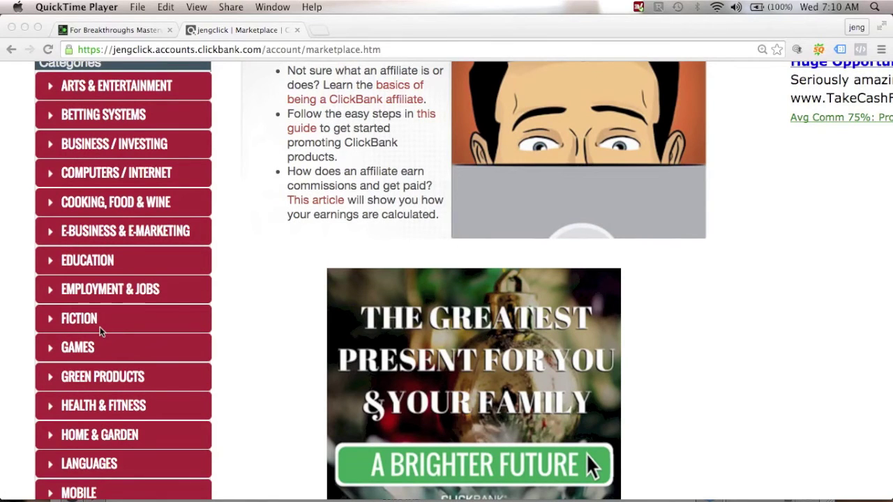
pyautogui.scroll(-2, 100, 332)
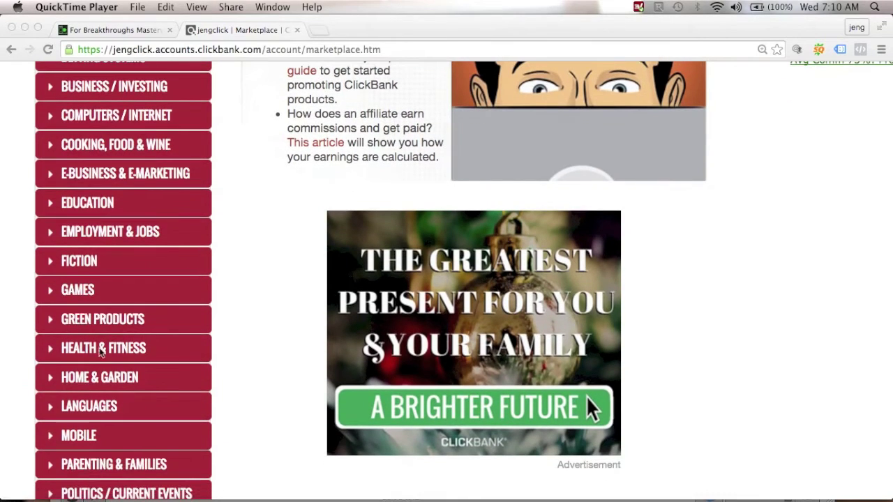
pyautogui.click(91, 351)
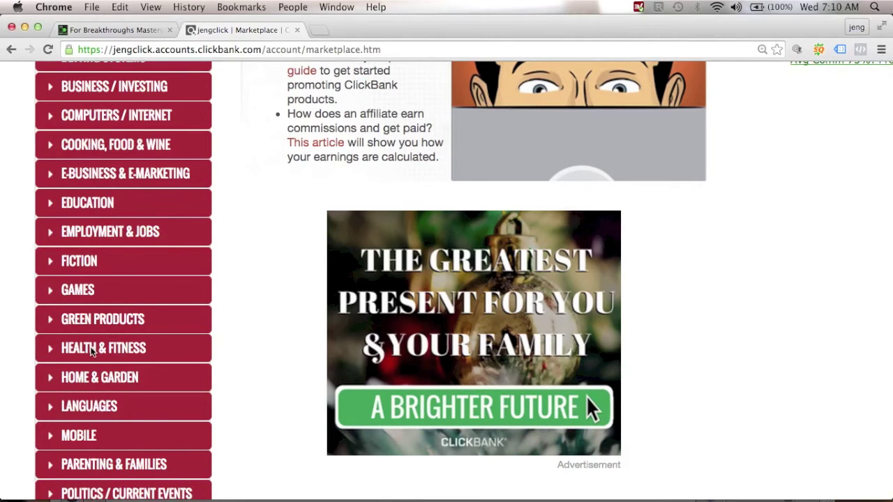
pyautogui.scroll(-4, 600, 385)
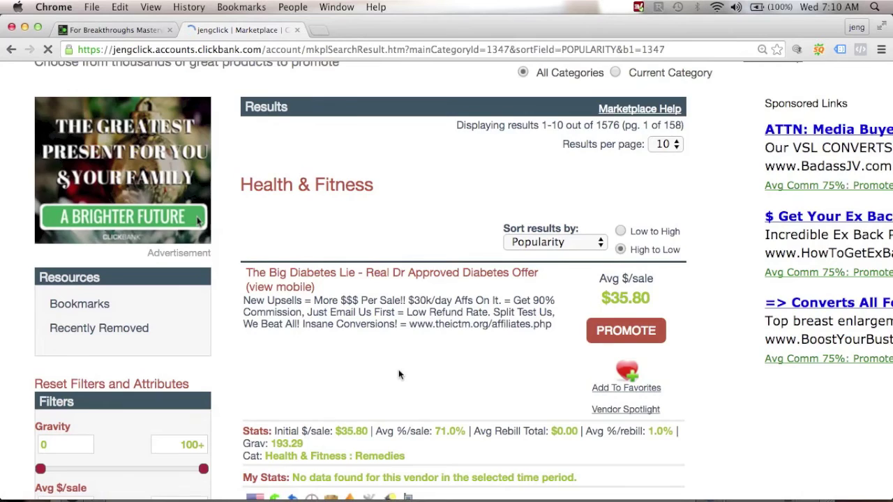
pyautogui.scroll(-5, 399, 375)
pyautogui.scroll(-1, 398, 369)
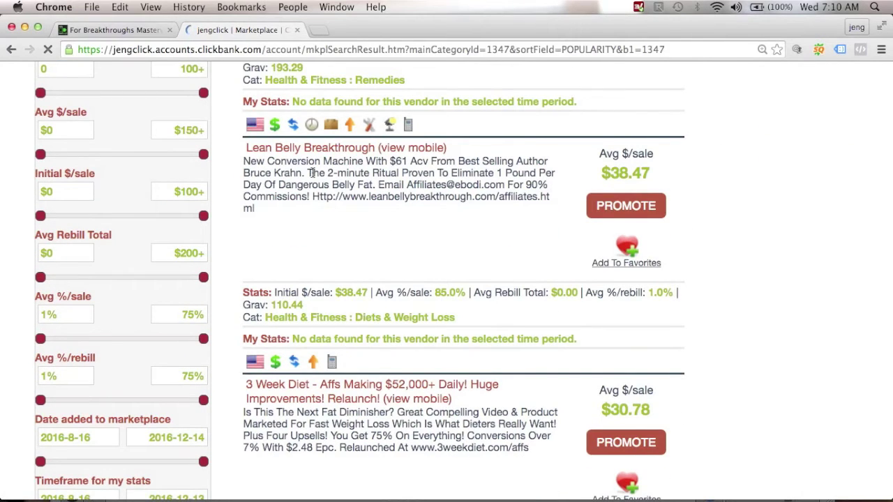
pyautogui.scroll(-5, 312, 173)
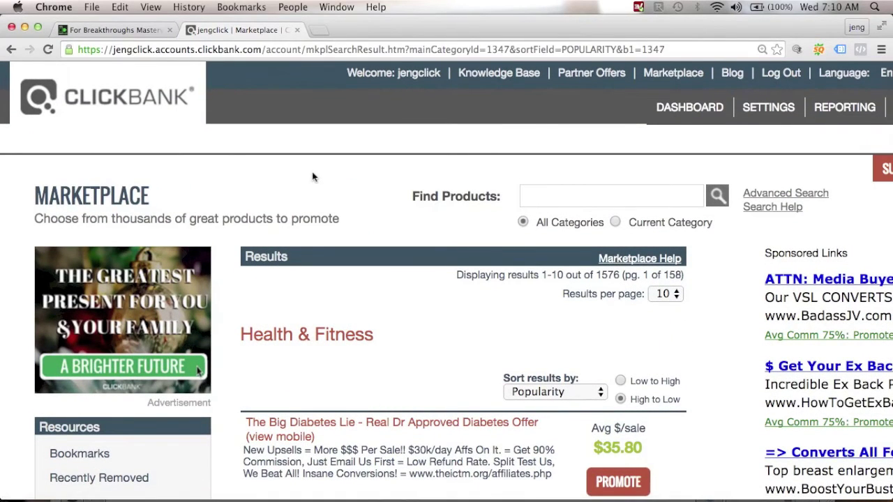
pyautogui.click(544, 199)
pyautogui.write('breakthro')
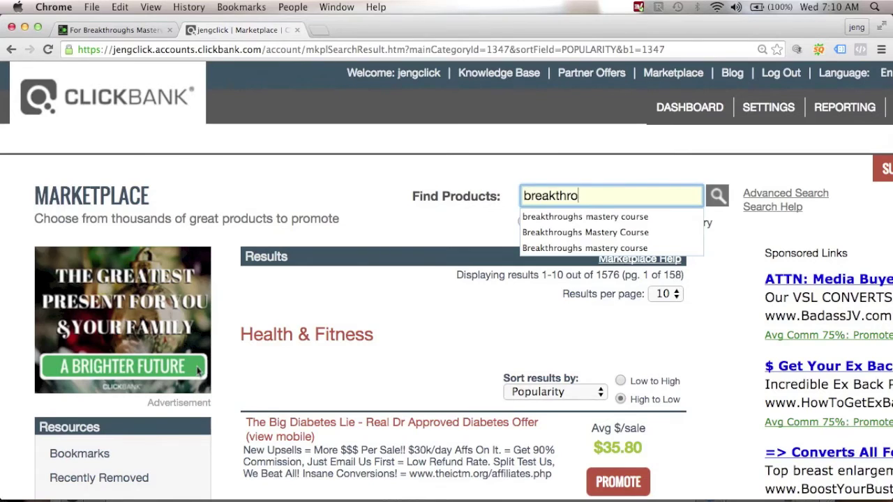
pyautogui.write('ughs mastery cour')
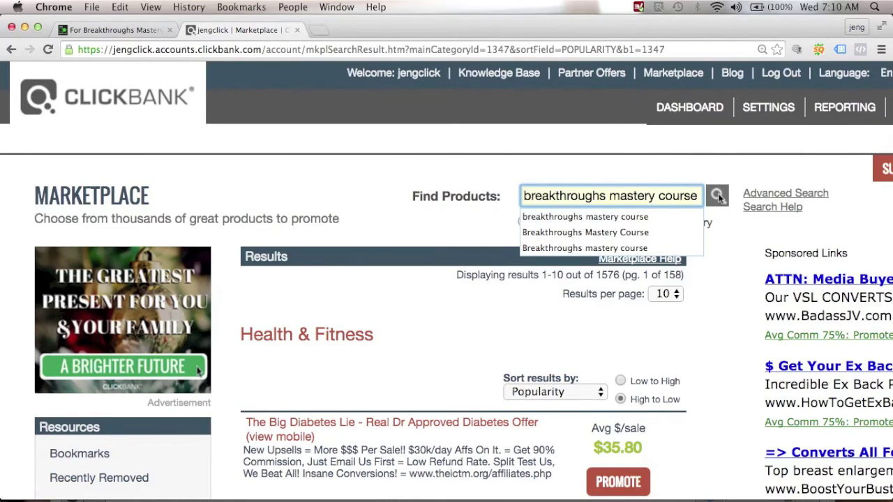
pyautogui.write('se')
pyautogui.click(719, 198)
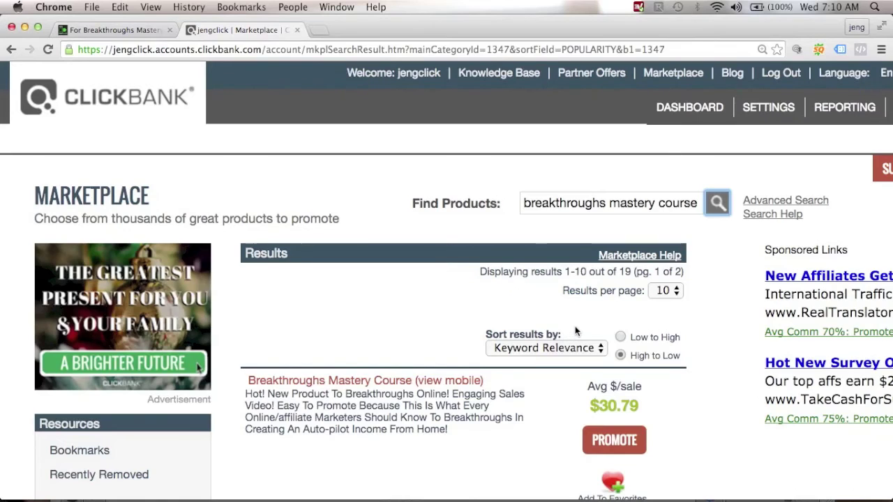
pyautogui.scroll(3, 575, 326)
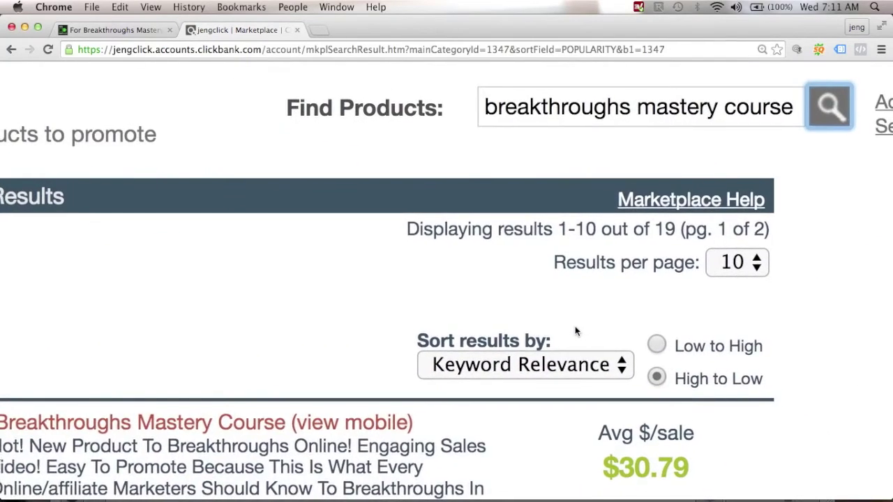
pyautogui.scroll(-3, 575, 326)
pyautogui.hscroll(-1, 575, 326)
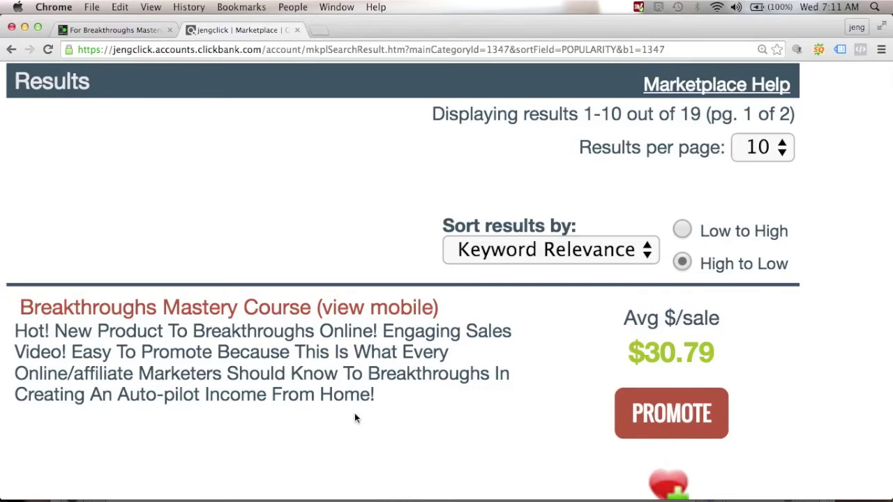
pyautogui.scroll(-2, 355, 417)
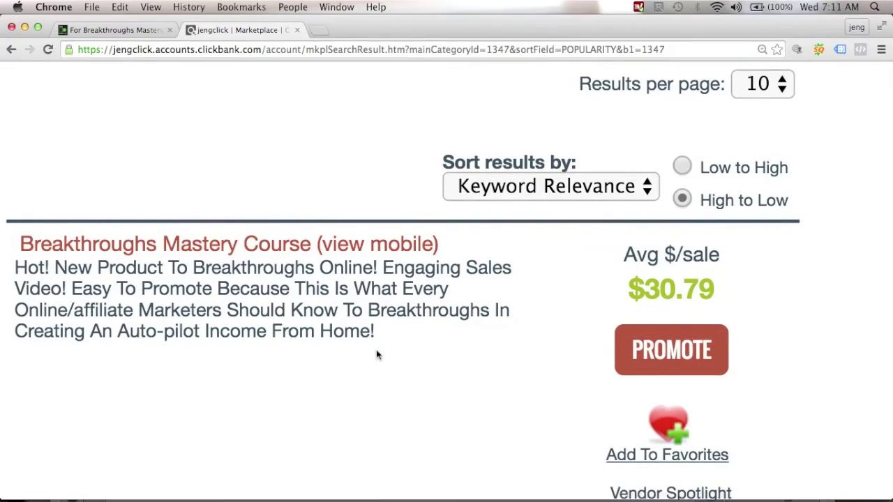
pyautogui.press('super+0')
pyautogui.scroll(-10, 376, 355)
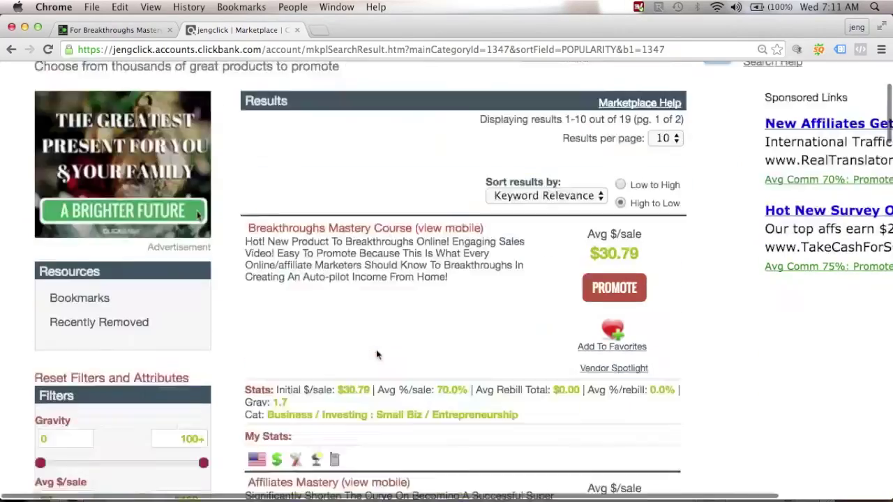
pyautogui.scroll(-15, 376, 355)
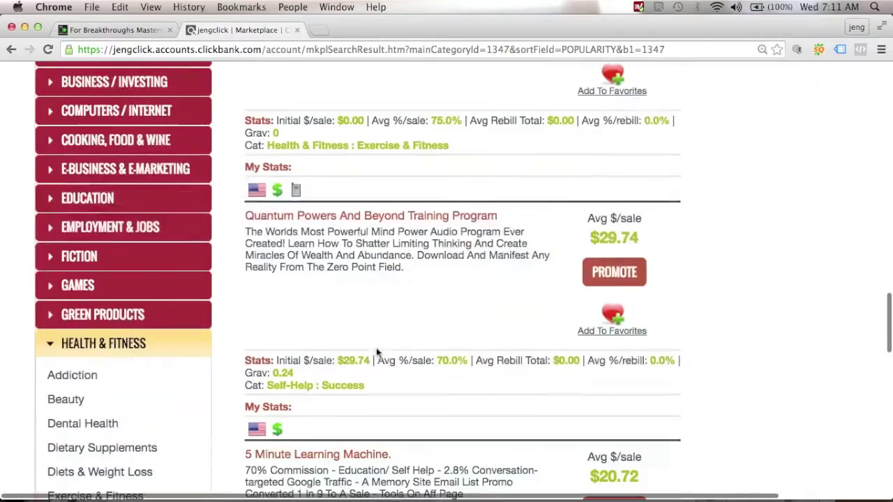
pyautogui.scroll(20, 514, 265)
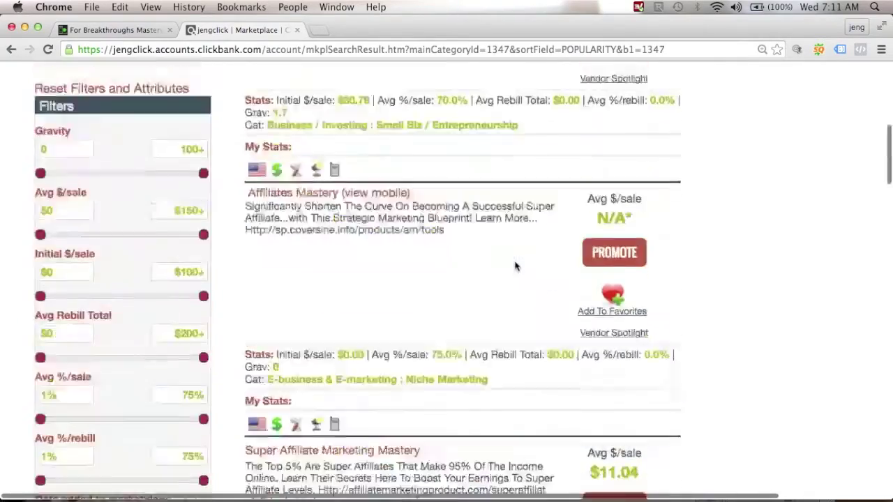
pyautogui.scroll(5, 514, 266)
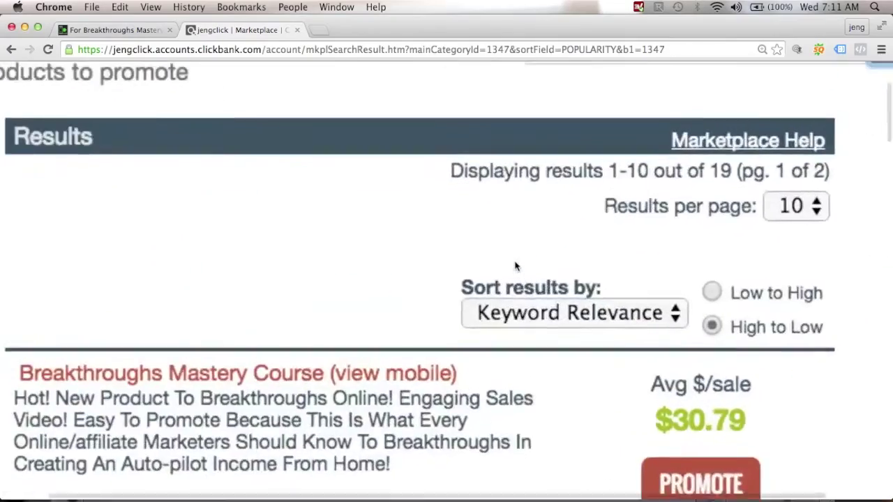
pyautogui.scroll(-2, 389, 435)
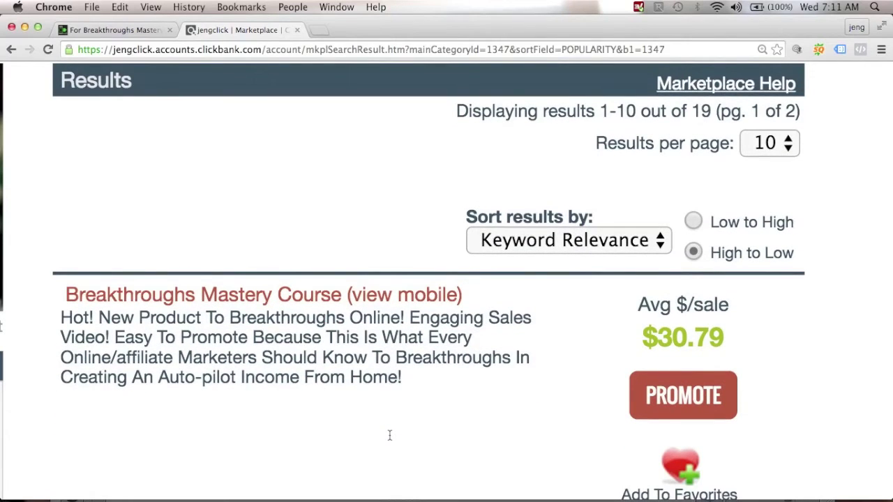
pyautogui.scroll(-2, 389, 436)
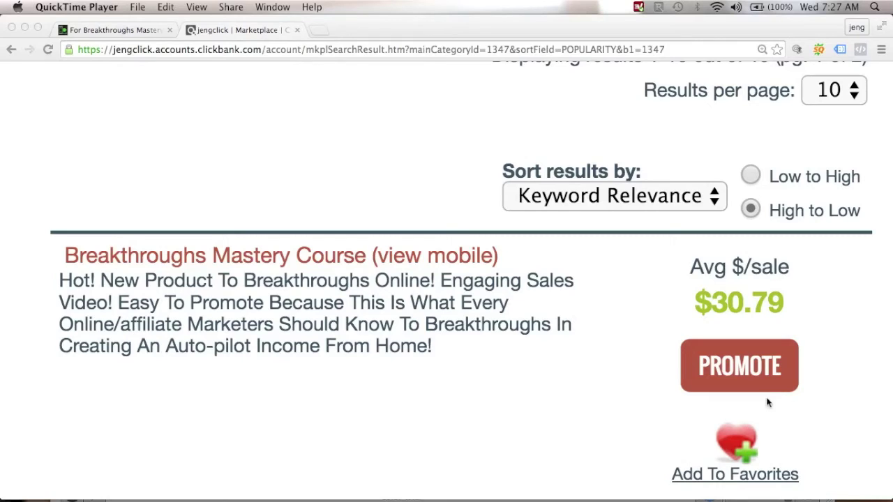
pyautogui.click(722, 374)
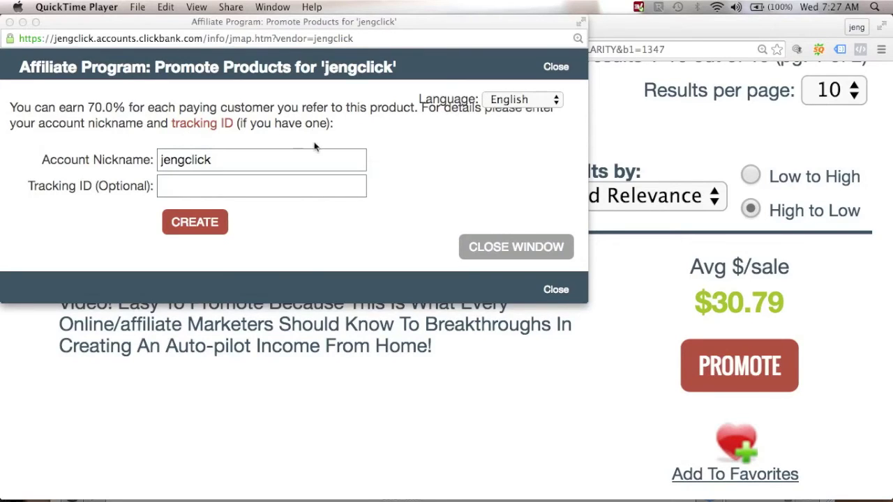
# Generate a HopLink for the Breakthroughs Mastery Course with tracking ID 'facebook'
pyautogui.click(219, 164)
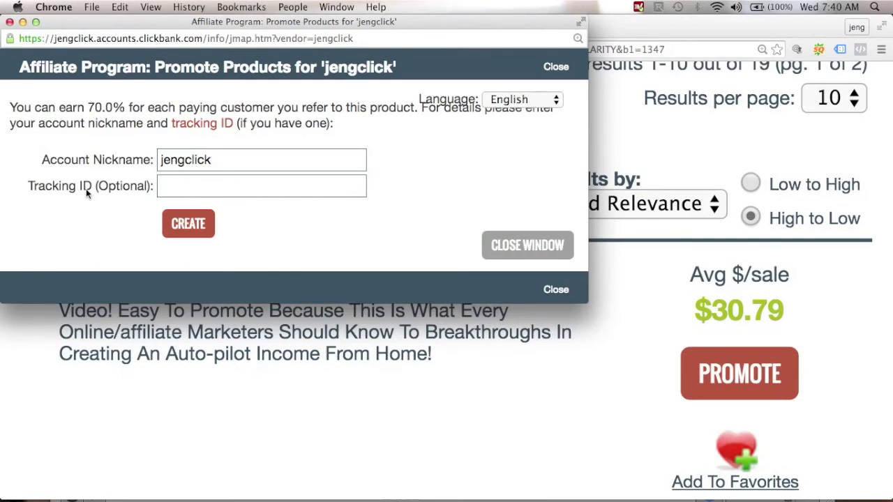
pyautogui.click(172, 185)
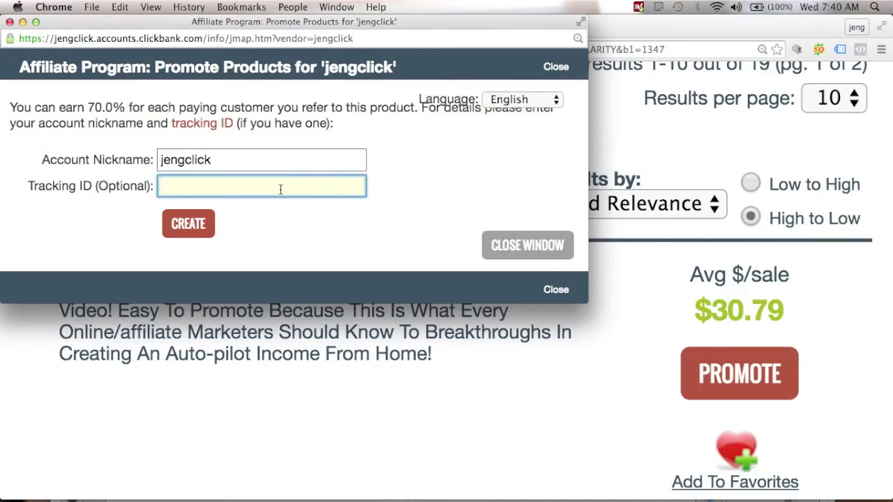
pyautogui.write('facebook')
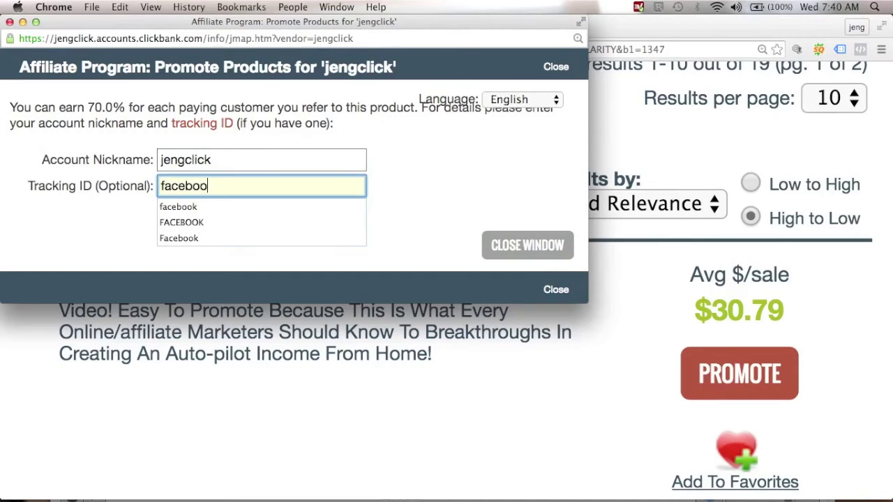
pyautogui.click(386, 219)
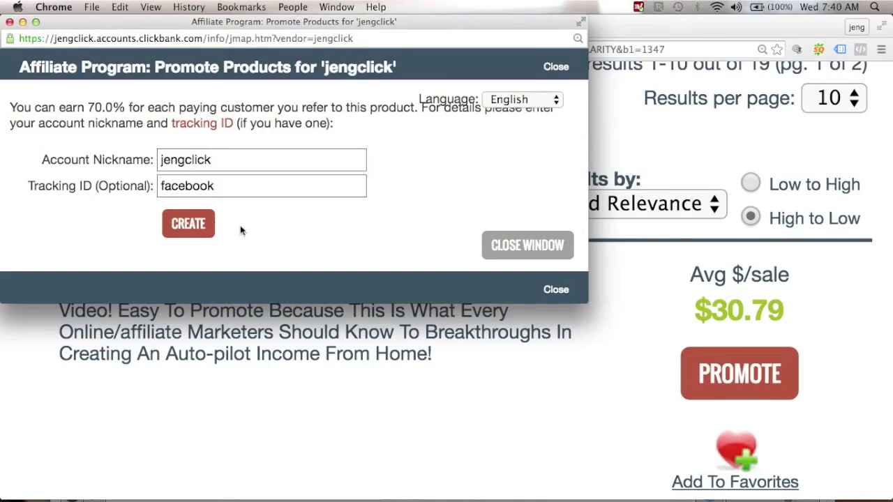
pyautogui.click(189, 225)
pyautogui.click(381, 144)
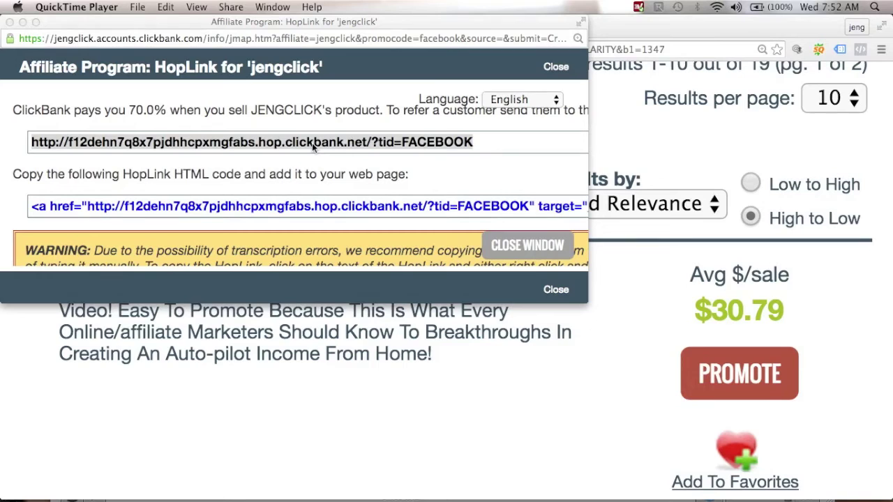
# Select the entire FACEBOOK-tracked HopLink URL for copying
pyautogui.click(303, 143)
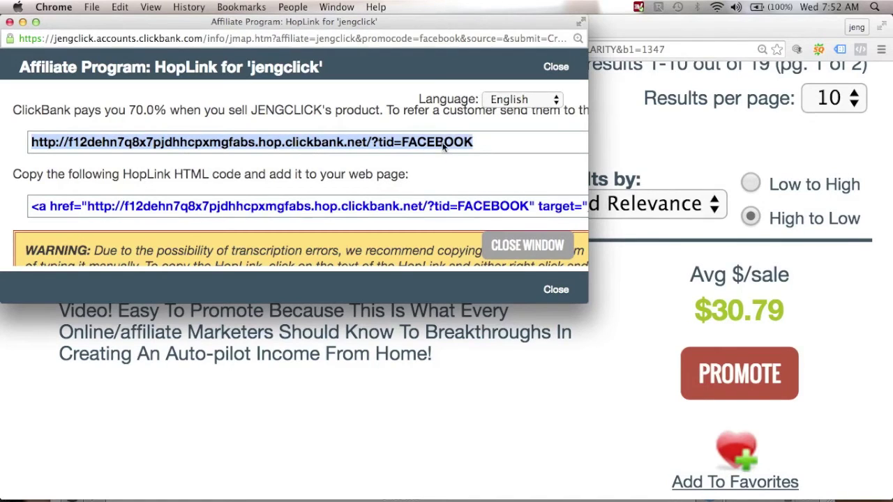
pyautogui.click(473, 144)
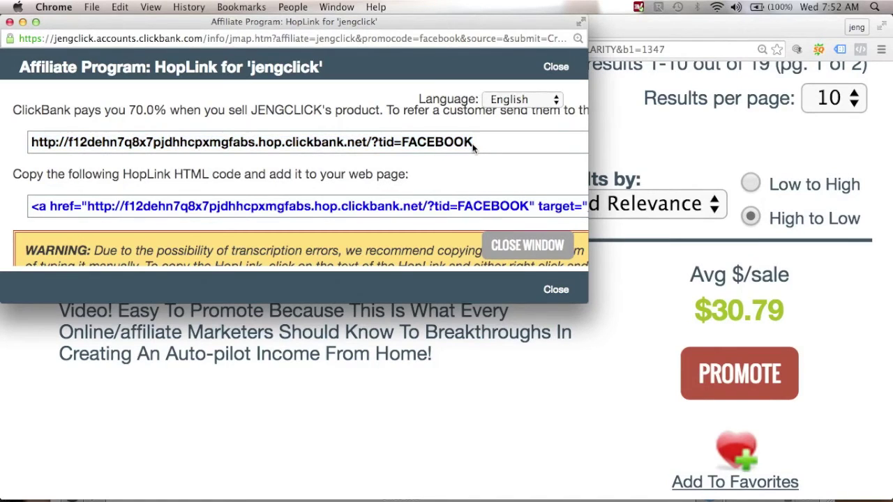
pyautogui.moveTo(473, 145); pyautogui.dragTo(30, 144)
pyautogui.click(13, 145)
pyautogui.click(31, 143)
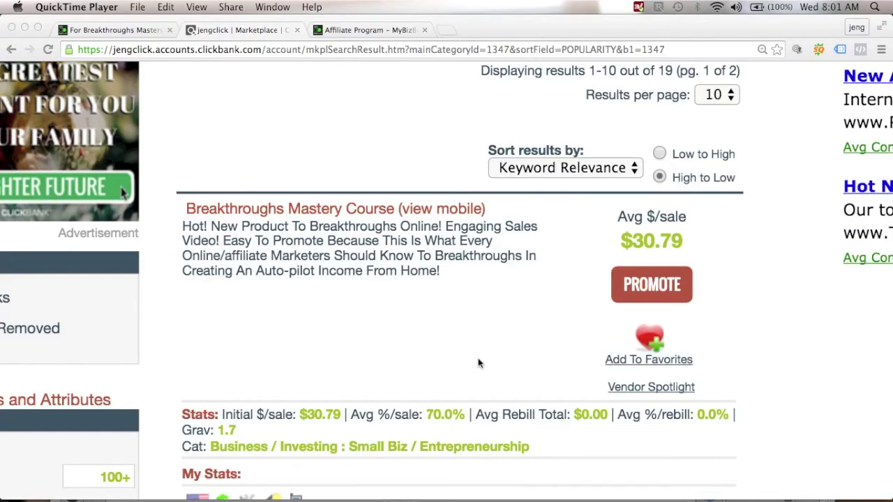
# Go back to the marketplace results for 'breakthroughs mastery course'
pyautogui.scroll(4, 478, 362)
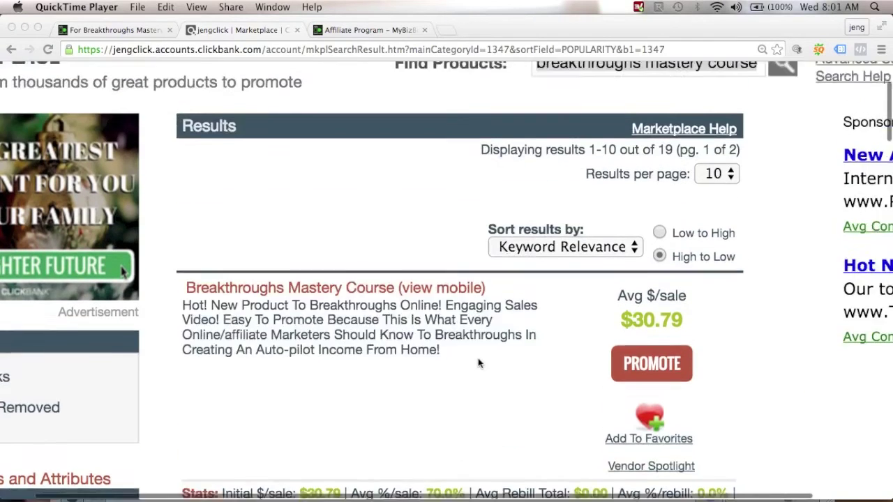
pyautogui.click(559, 122)
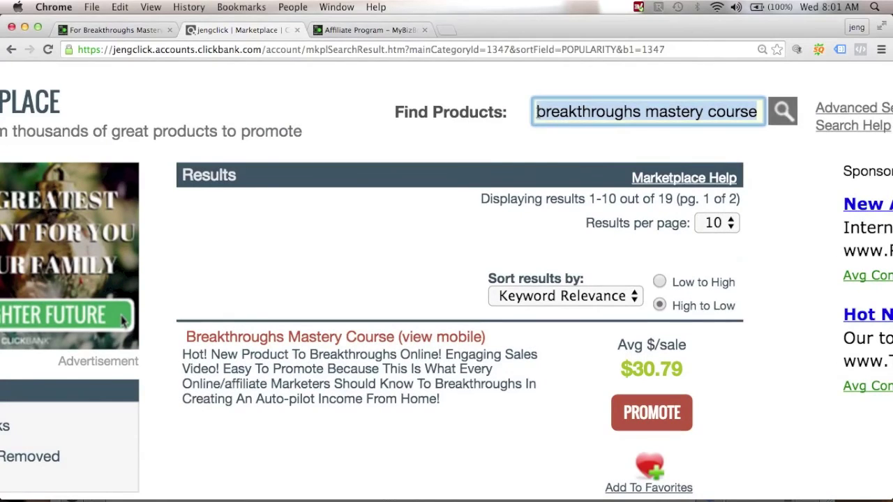
pyautogui.click(535, 111)
pyautogui.click(777, 111)
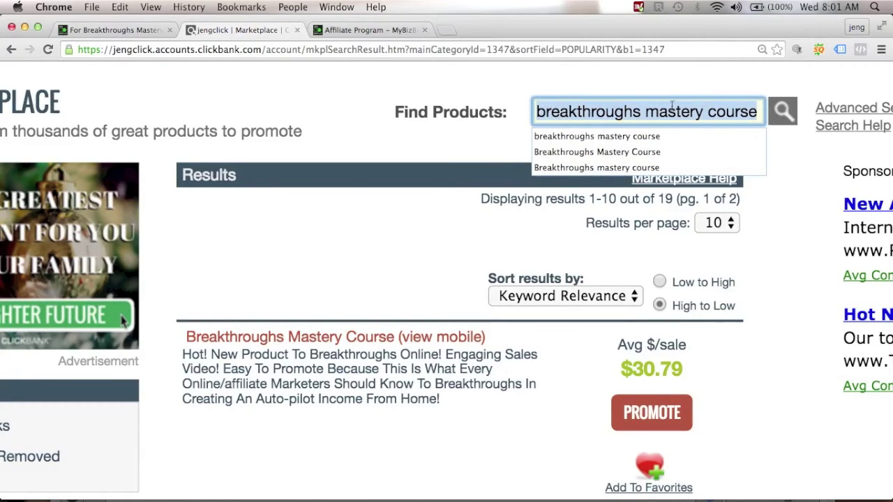
# Review the listing stats ($30.79 per sale, 70% commission, gravity 1.7), then open the MyBizBreakthroughs affiliate page
pyautogui.scroll(-10, 487, 411)
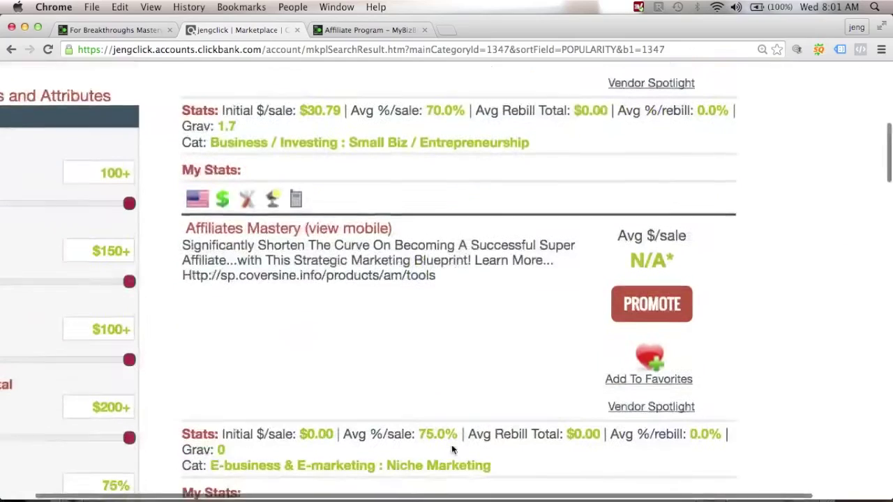
pyautogui.scroll(-3, 452, 445)
pyautogui.scroll(8, 451, 445)
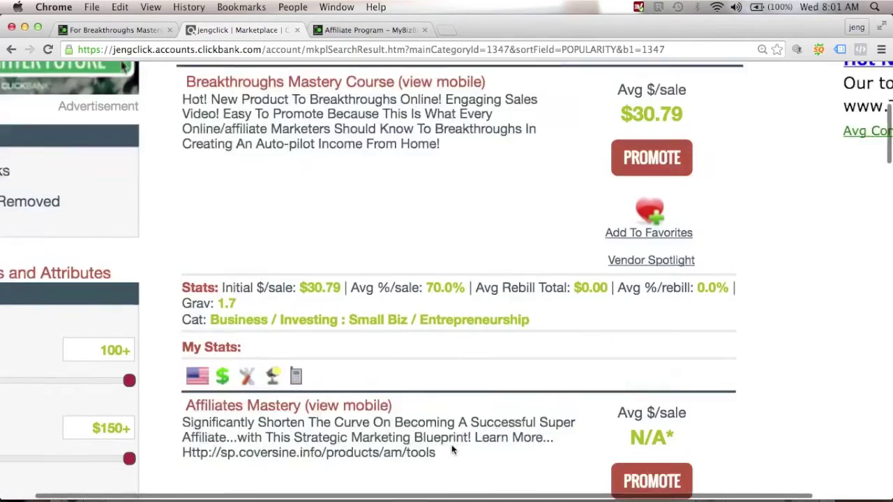
pyautogui.scroll(1, 451, 450)
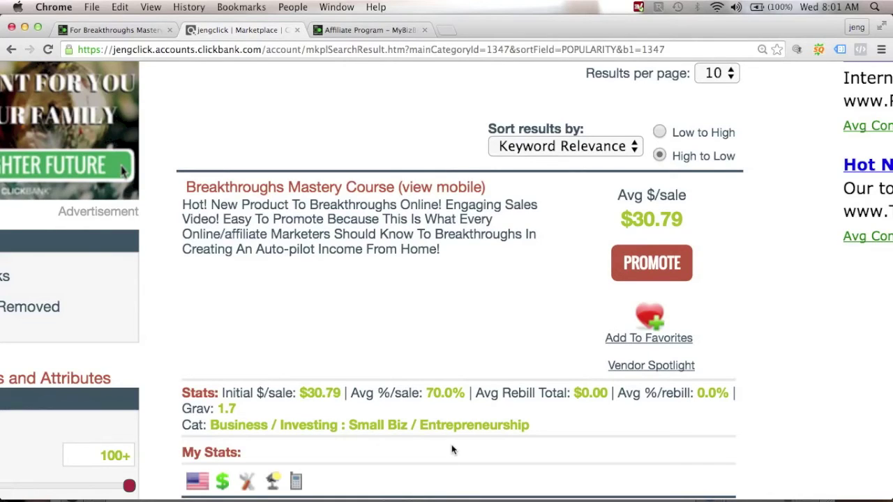
pyautogui.click(342, 31)
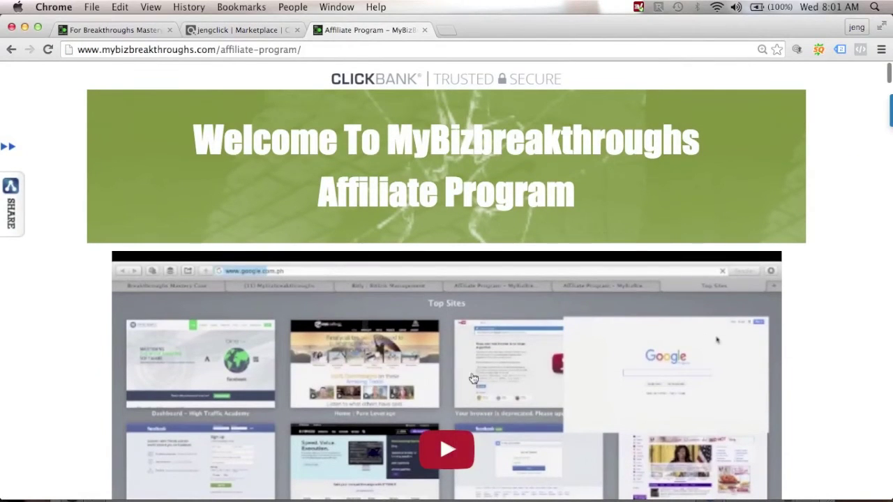
# Select the sample link in the 'Your ClickBank Hoplink' box, then return to ClickBank
pyautogui.scroll(-10, 457, 383)
pyautogui.scroll(-15, 458, 388)
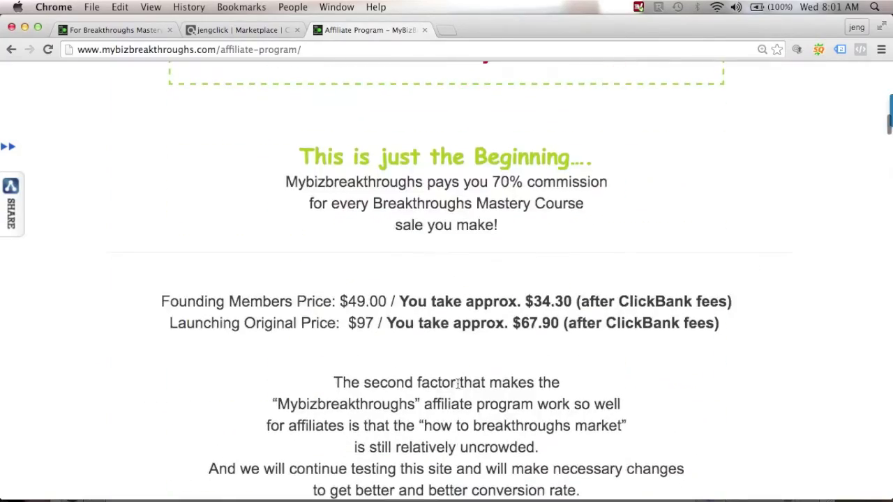
pyautogui.scroll(-10, 458, 387)
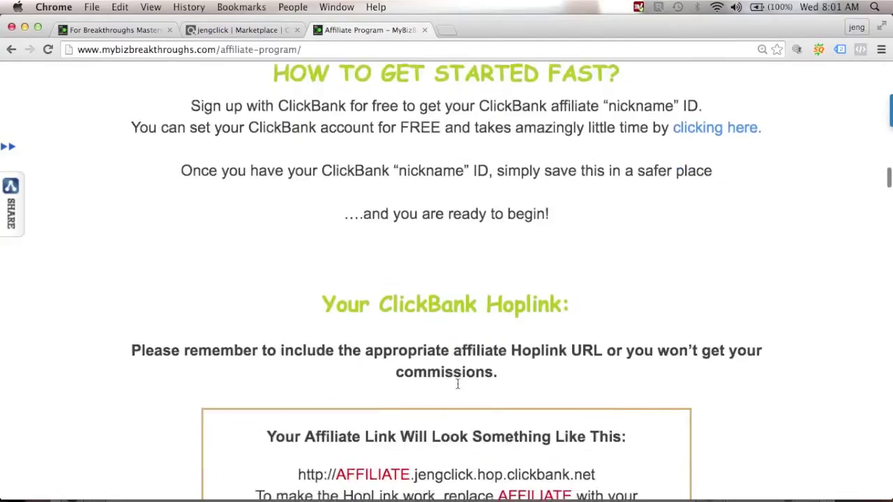
pyautogui.scroll(2, 458, 387)
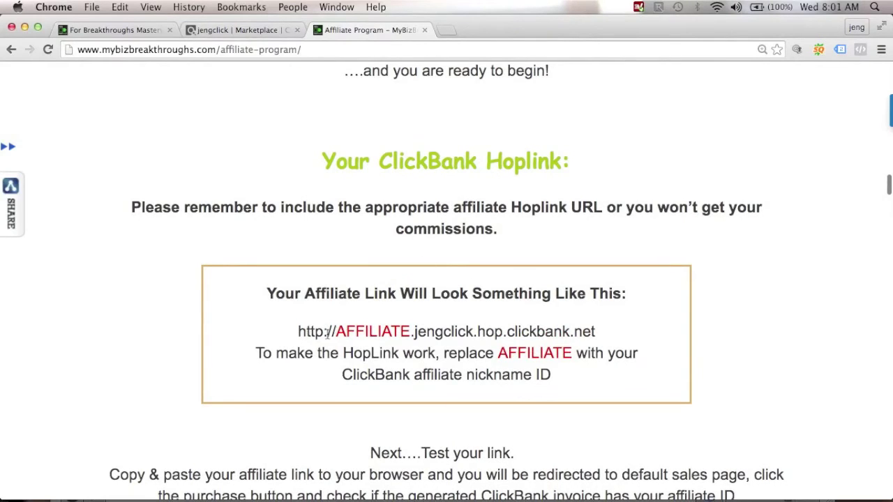
pyautogui.moveTo(338, 331); pyautogui.dragTo(404, 331)
pyautogui.click(297, 337)
pyautogui.moveTo(300, 333); pyautogui.dragTo(602, 330)
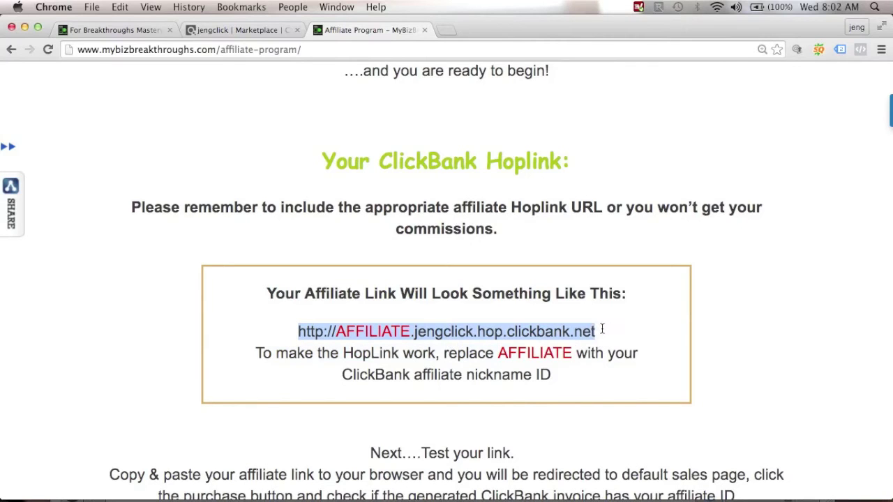
pyautogui.click(279, 30)
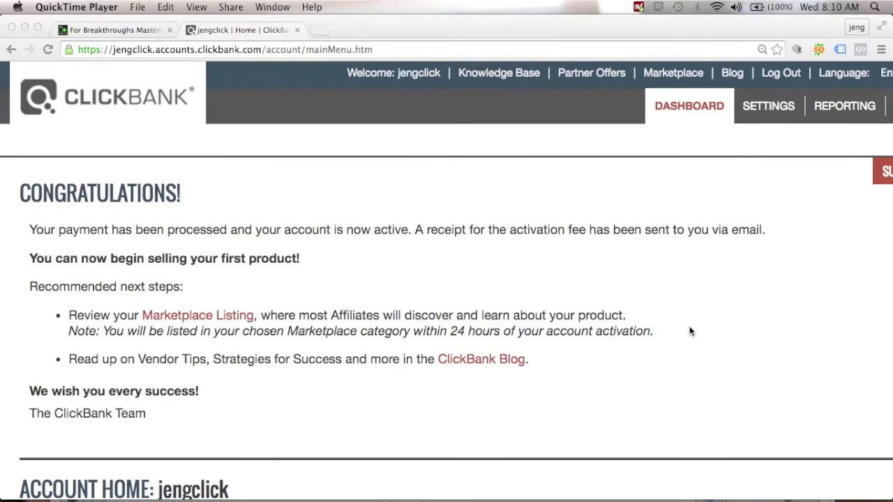
# Open the Payment Information editor from ClickBank account Settings
pyautogui.click(758, 110)
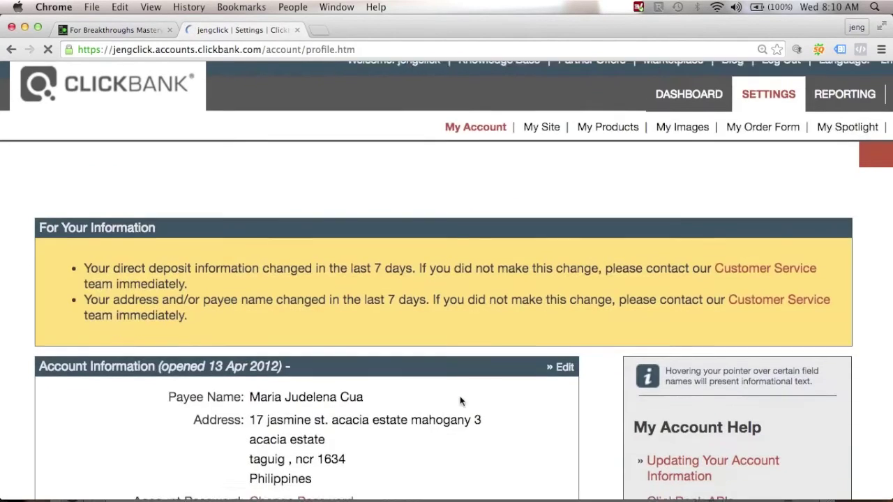
pyautogui.scroll(-5, 460, 398)
pyautogui.scroll(-15, 459, 398)
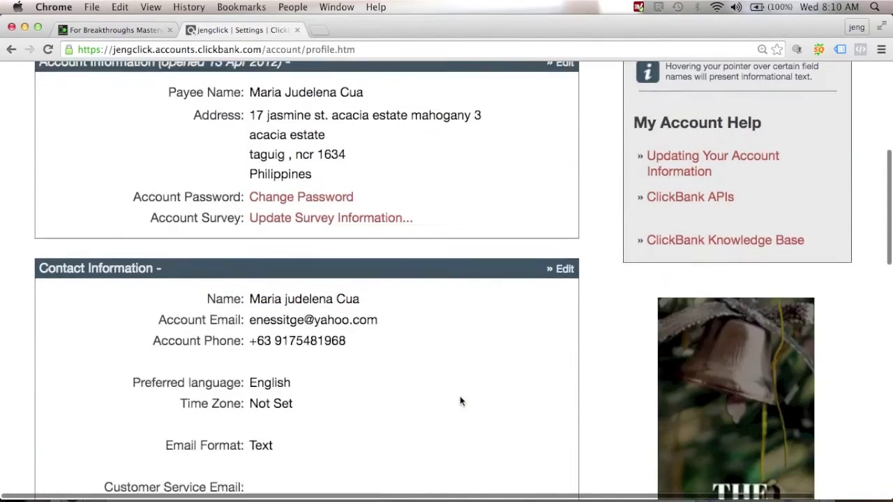
pyautogui.scroll(-1, 460, 401)
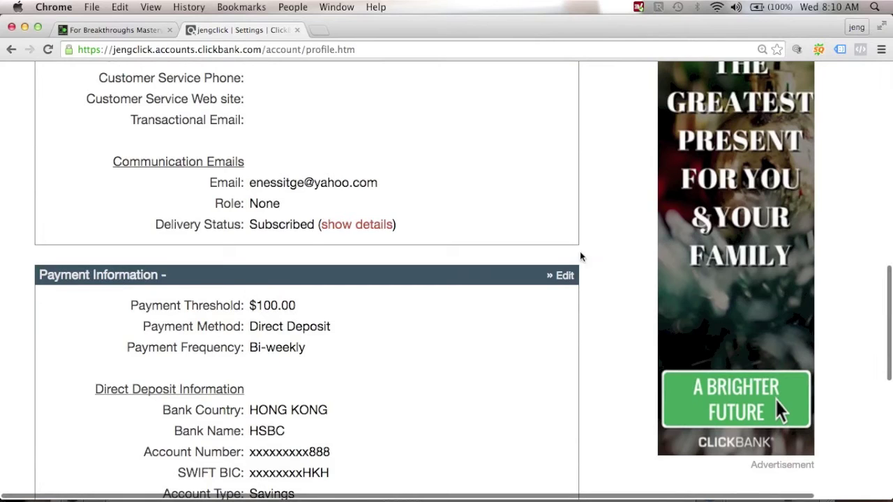
pyautogui.click(565, 277)
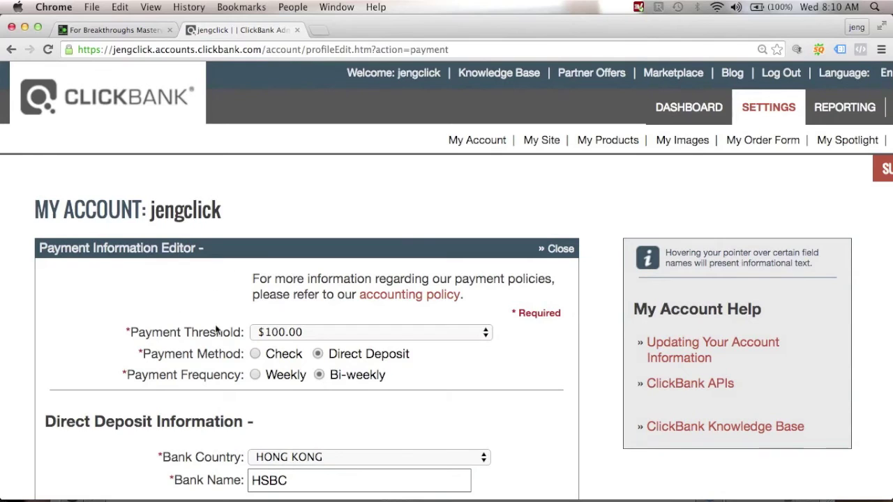
# Keep the $100.00 payment threshold and review the bi-weekly direct deposit details for the Hong Kong HSBC account
pyautogui.moveTo(179, 338)
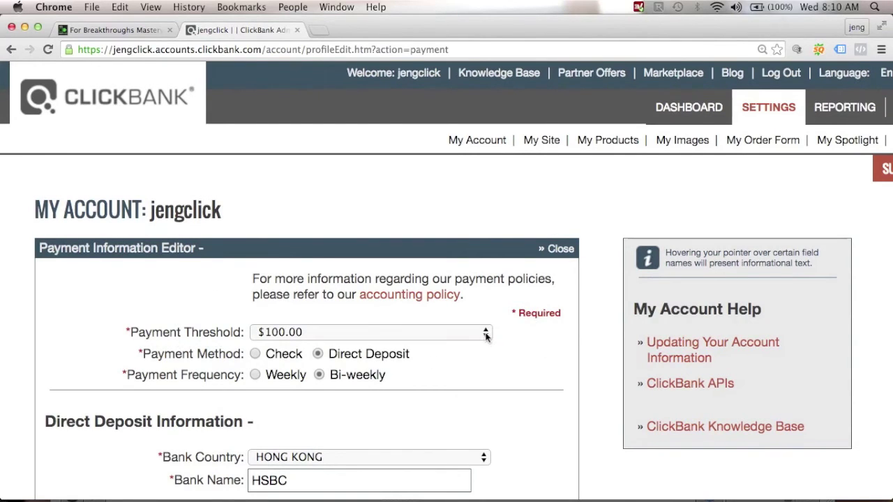
pyautogui.click(487, 335)
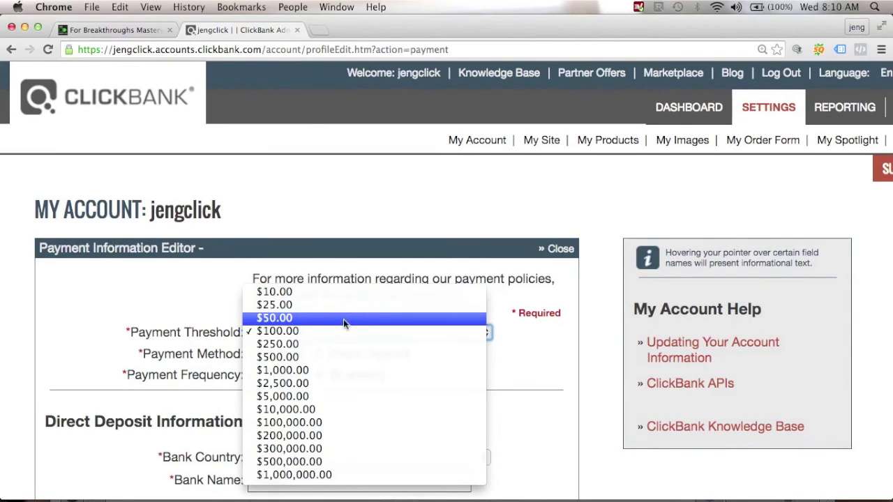
pyautogui.click(320, 337)
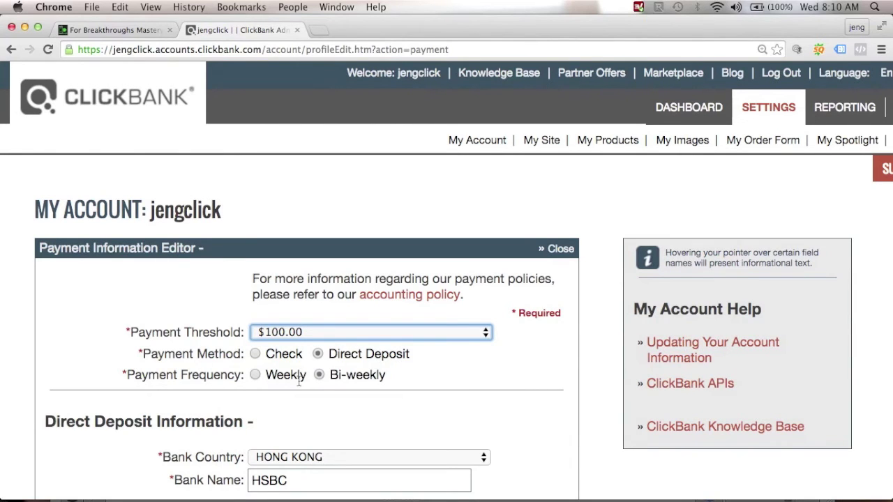
pyautogui.scroll(-2, 333, 388)
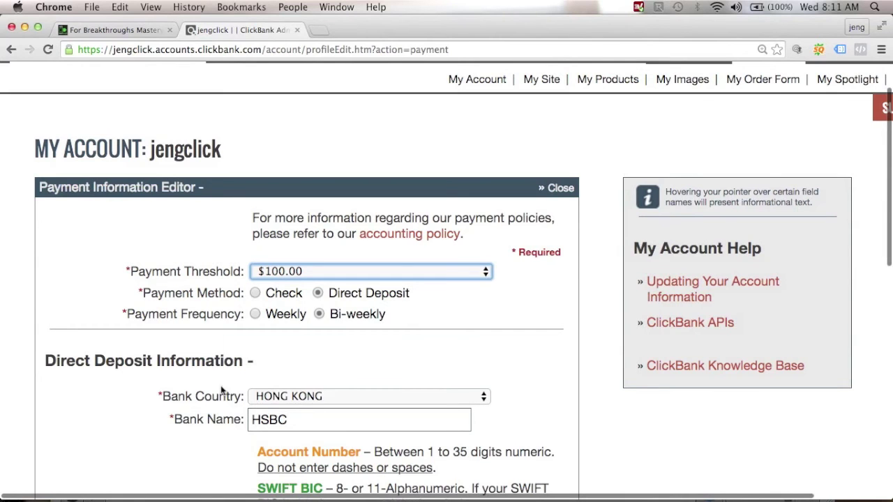
pyautogui.scroll(-1, 349, 417)
pyautogui.scroll(-1, 350, 418)
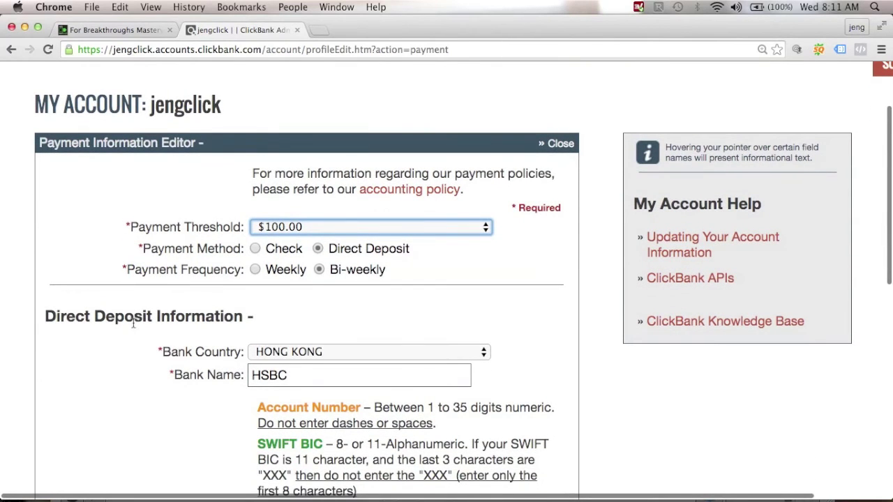
pyautogui.scroll(-2, 335, 417)
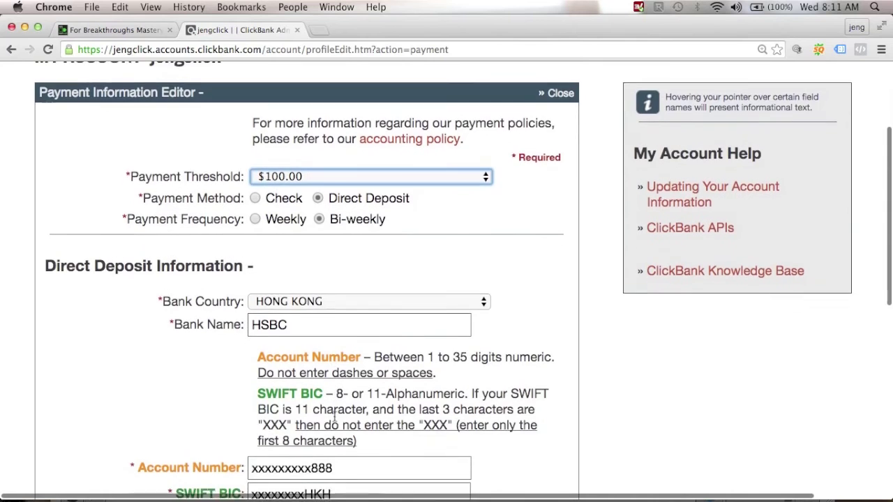
pyautogui.scroll(-10, 334, 416)
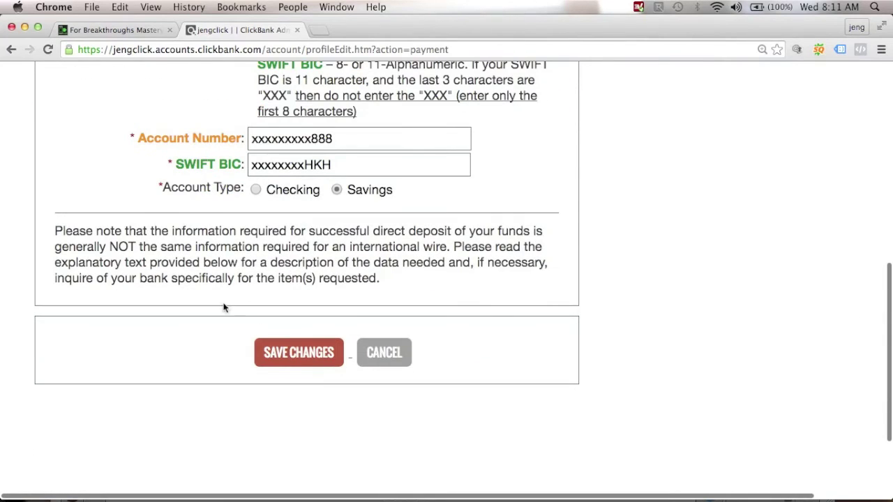
pyautogui.scroll(6, 289, 242)
pyautogui.scroll(-7, 290, 349)
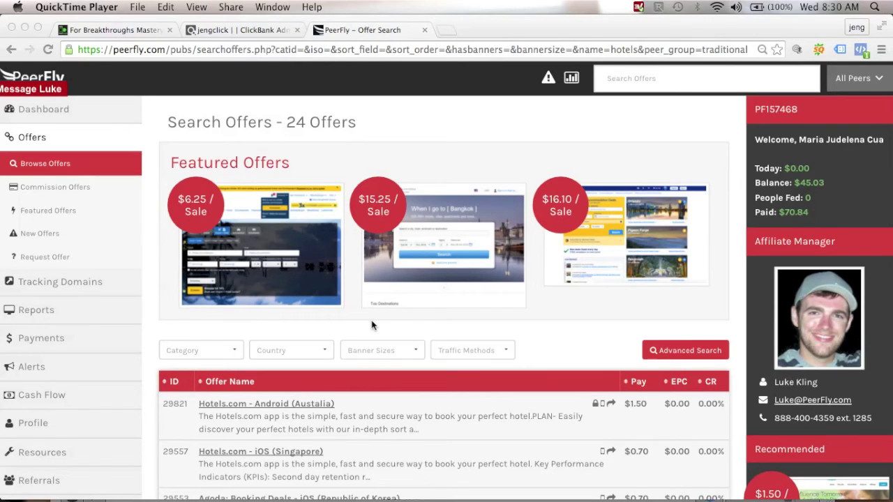
pyautogui.scroll(-5, 372, 325)
pyautogui.scroll(4, 372, 324)
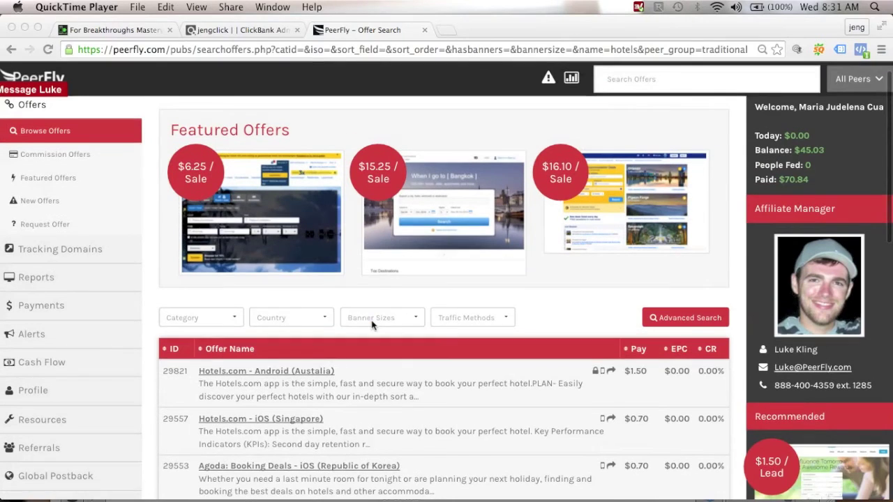
pyautogui.scroll(1, 372, 325)
pyautogui.scroll(-4, 381, 356)
pyautogui.scroll(-6, 382, 361)
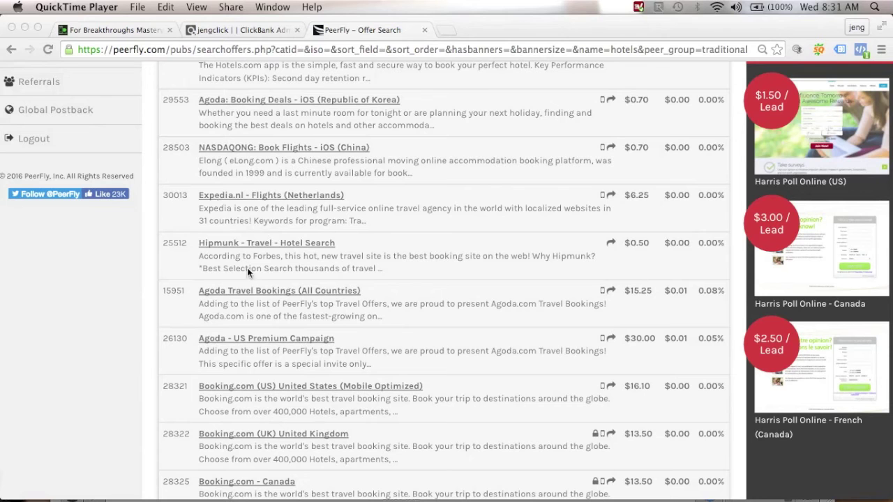
pyautogui.scroll(-1, 242, 297)
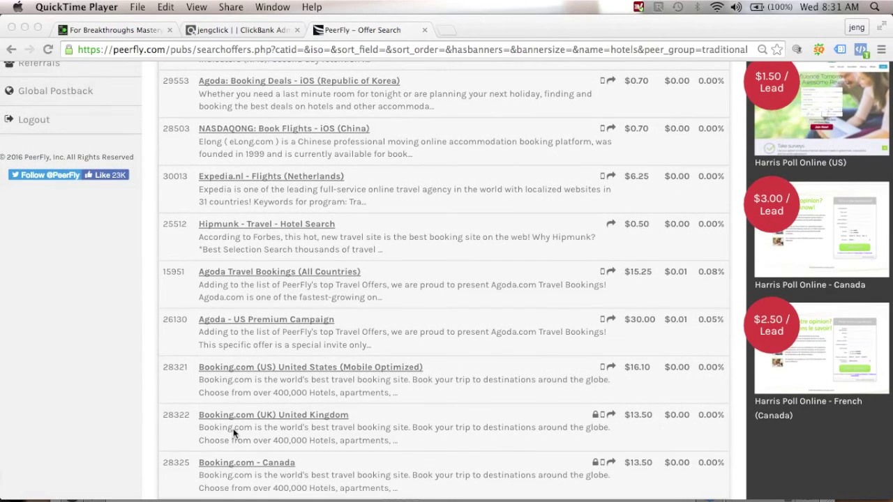
pyautogui.scroll(6, 233, 429)
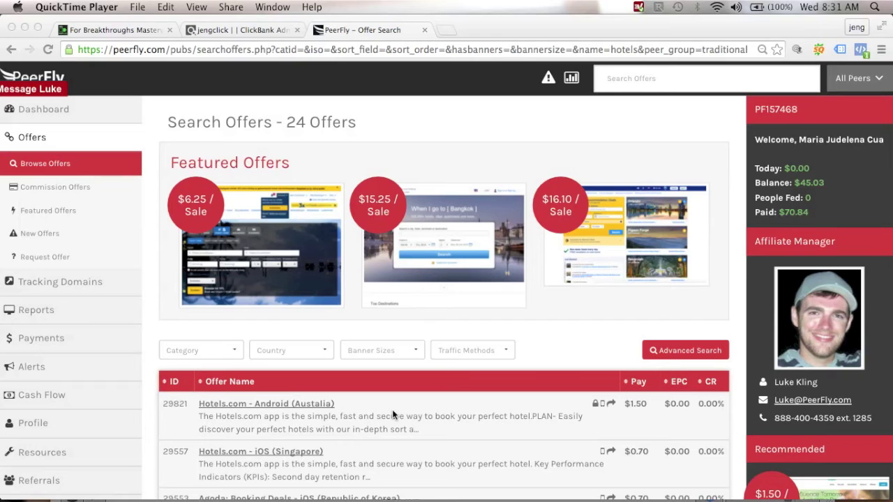
pyautogui.scroll(-3, 392, 410)
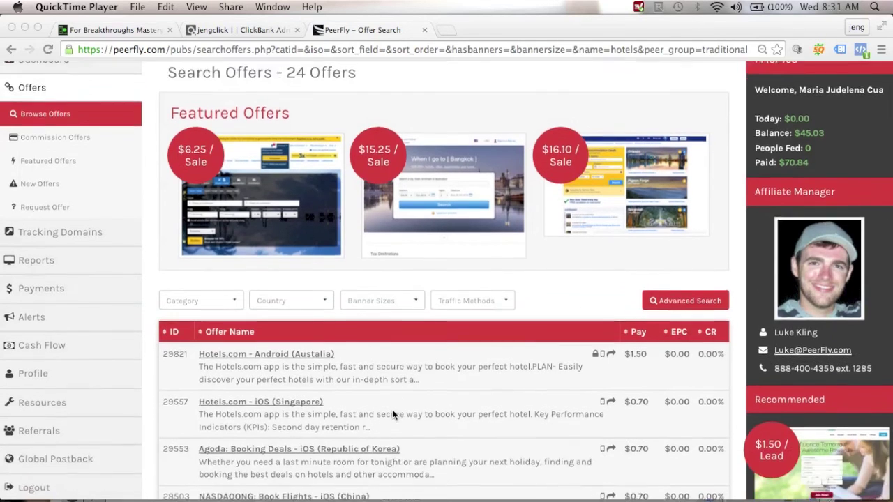
pyautogui.scroll(3, 392, 410)
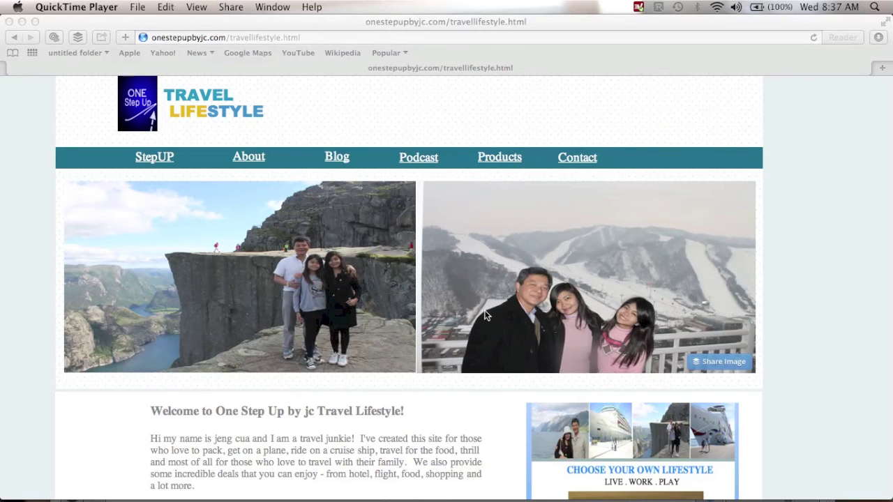
pyautogui.scroll(-10, 486, 315)
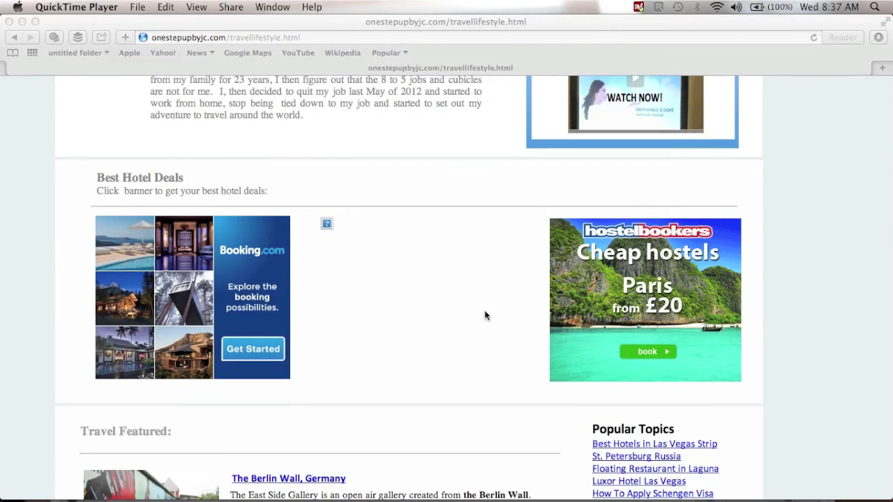
pyautogui.scroll(-1, 486, 316)
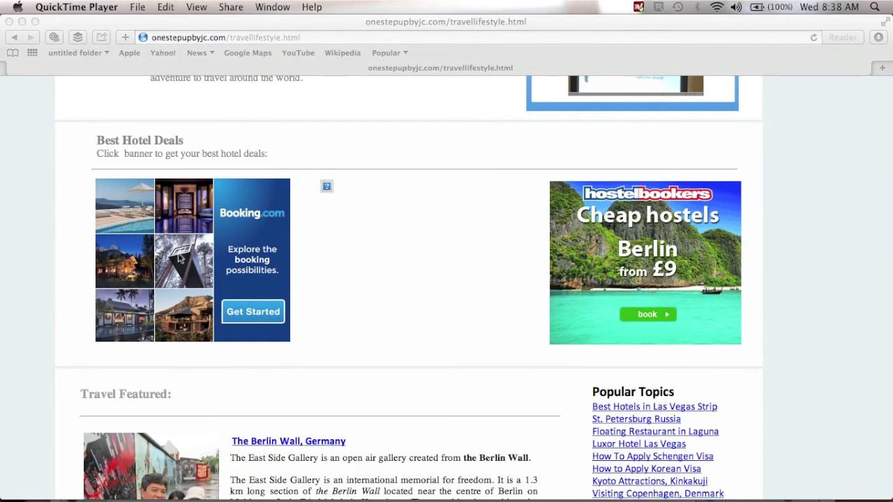
pyautogui.scroll(-1, 178, 260)
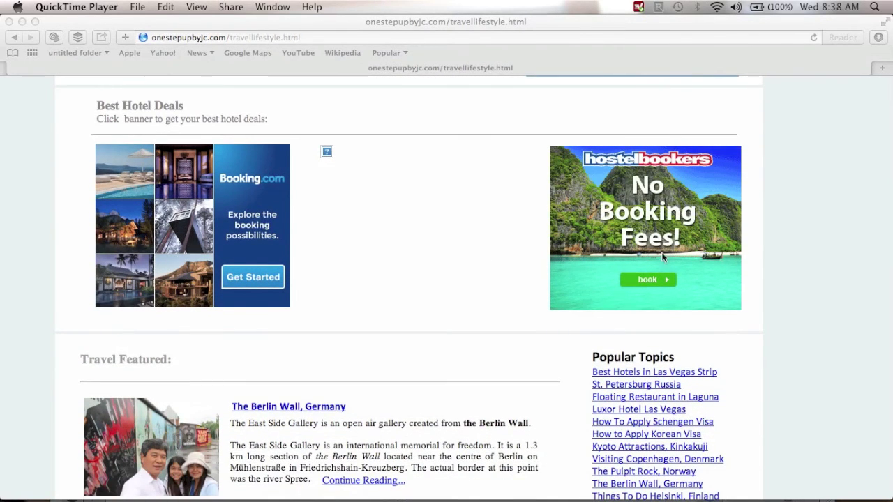
pyautogui.scroll(-3, 660, 256)
pyautogui.scroll(-9, 659, 256)
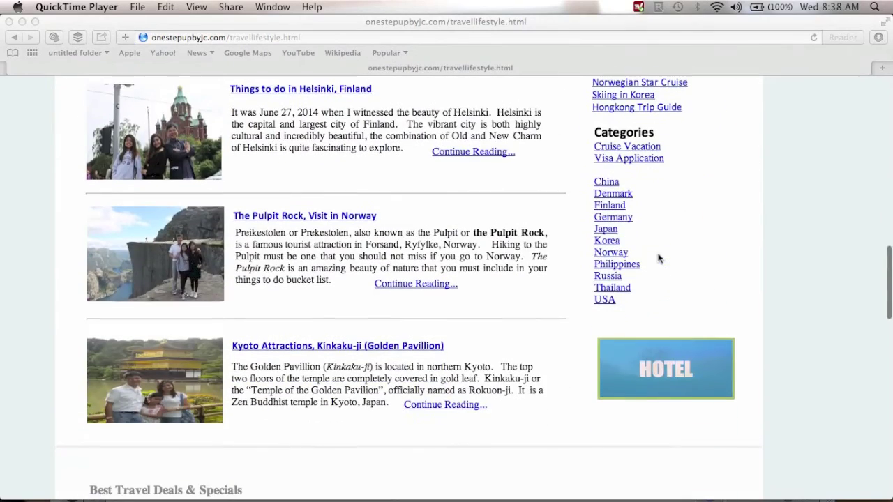
pyautogui.scroll(-2, 535, 256)
pyautogui.scroll(-9, 536, 256)
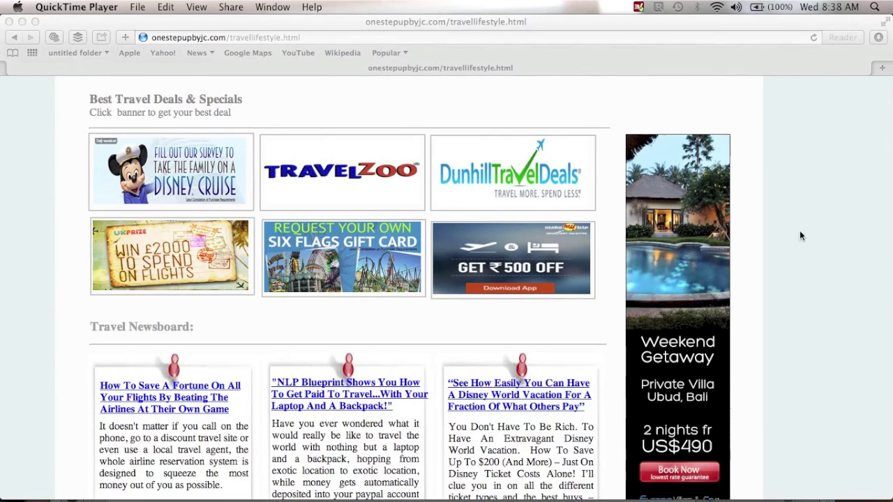
pyautogui.scroll(-2, 700, 432)
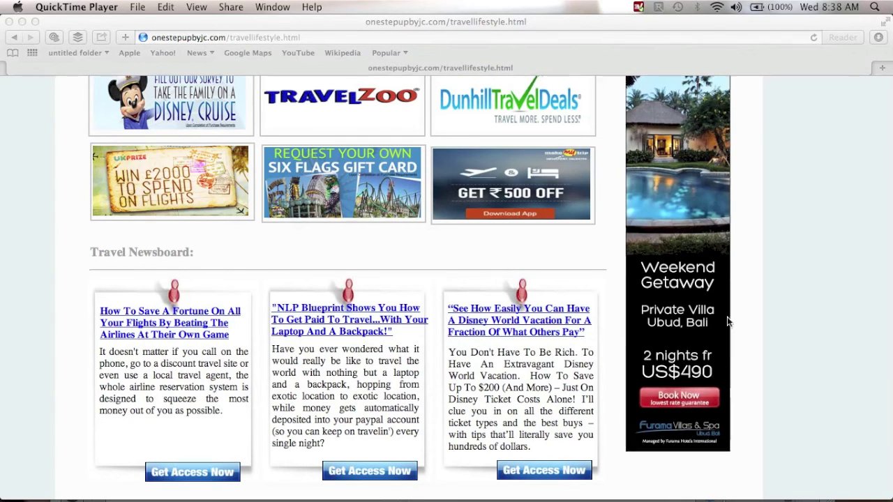
pyautogui.scroll(3, 682, 302)
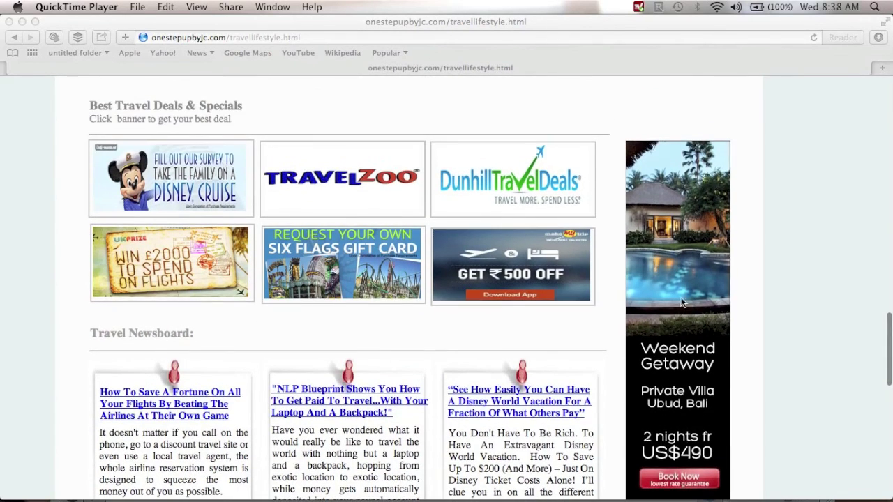
pyautogui.scroll(5, 470, 341)
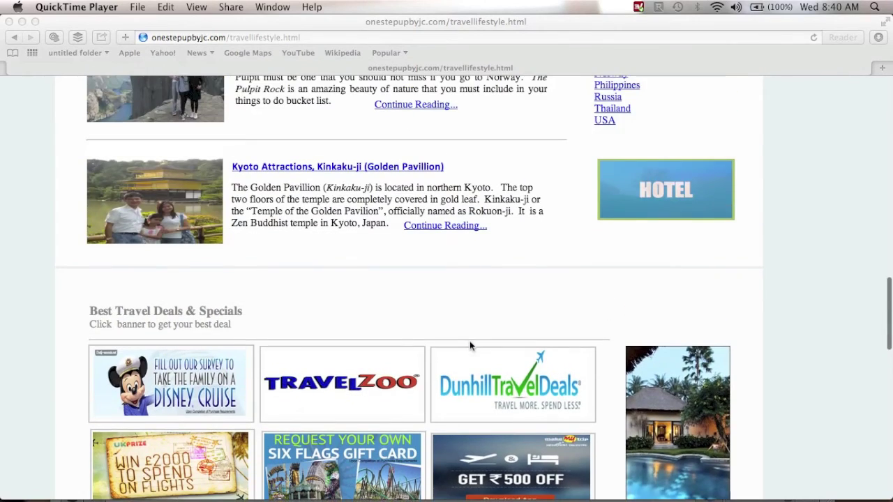
pyautogui.scroll(7, 469, 345)
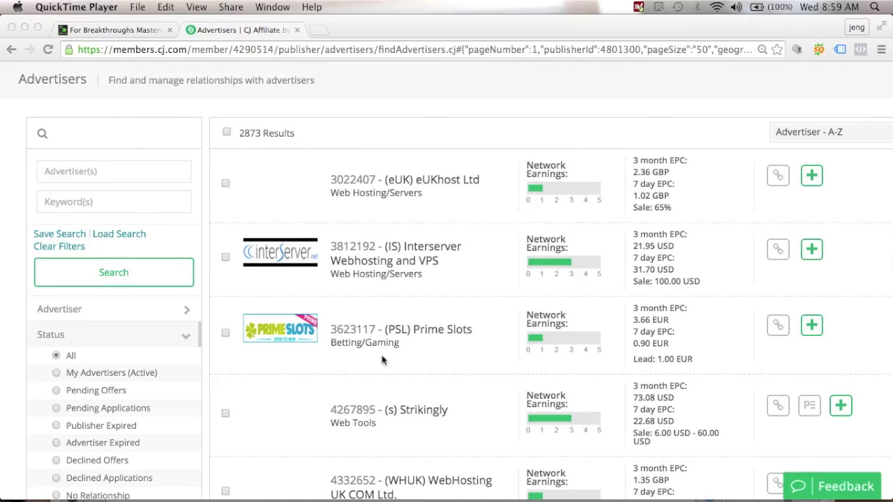
pyautogui.scroll(-3, 370, 381)
pyautogui.scroll(-5, 93, 439)
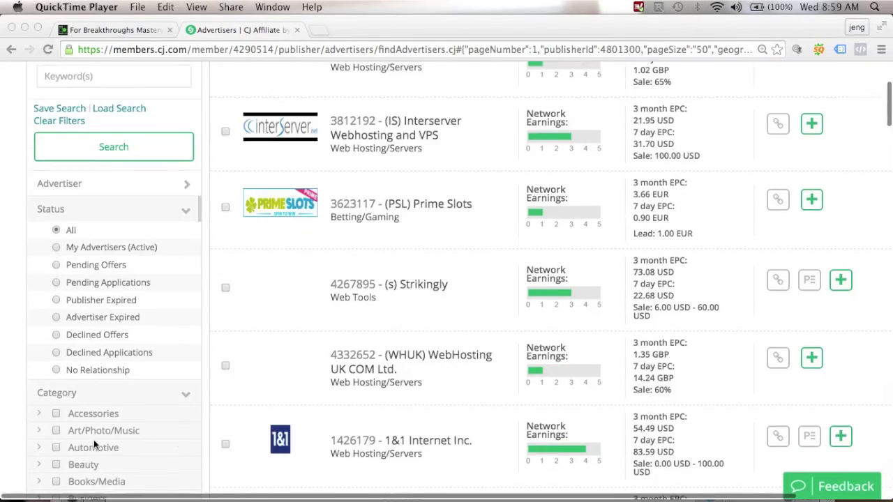
pyautogui.scroll(-3, 74, 385)
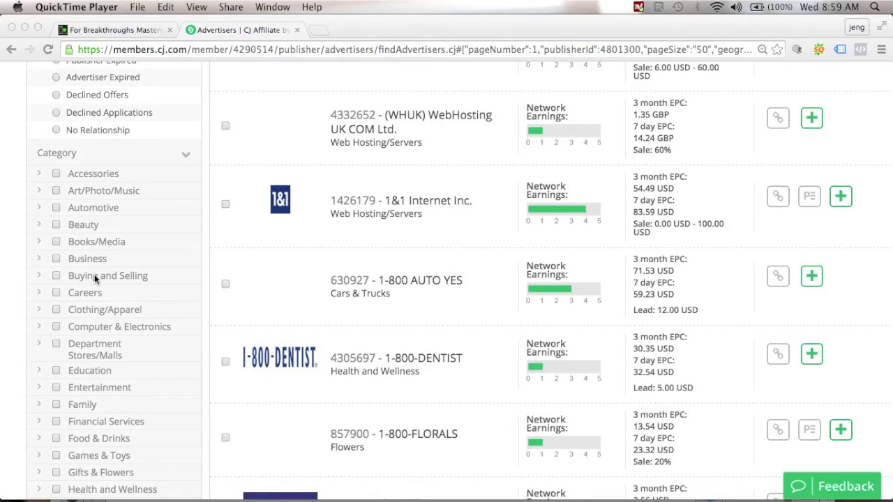
pyautogui.scroll(-3, 96, 348)
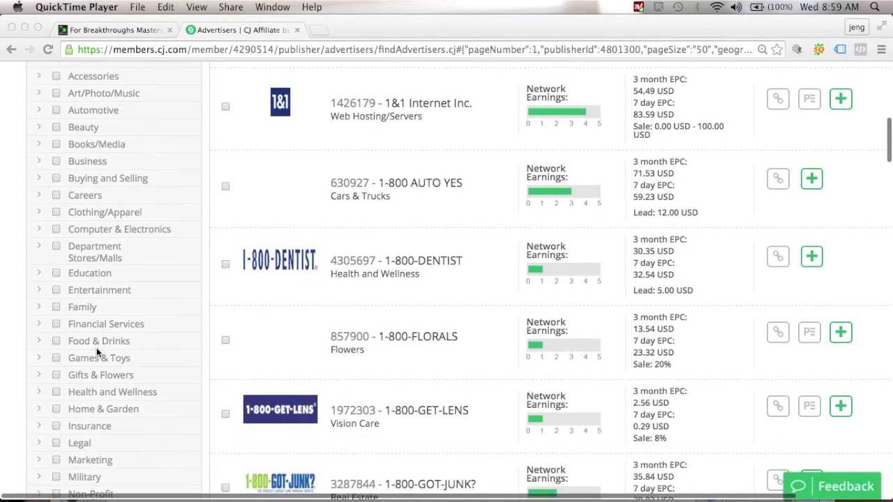
pyautogui.scroll(-2, 102, 447)
pyautogui.scroll(10, 382, 379)
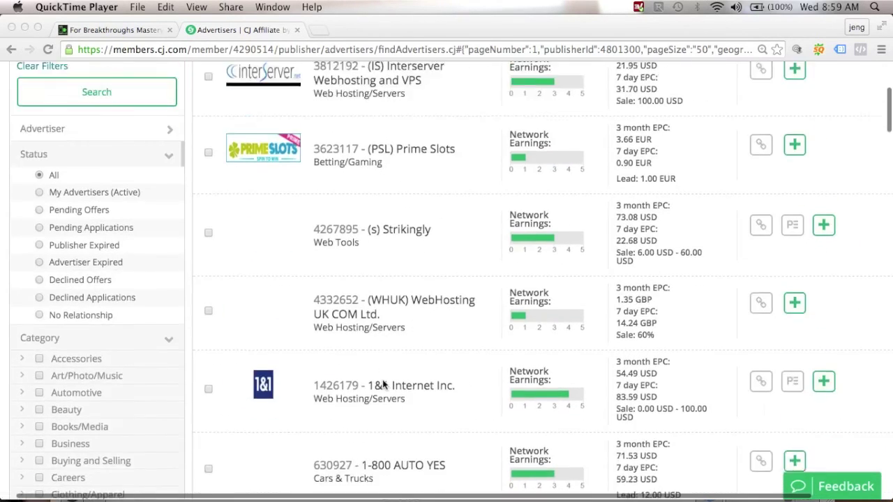
pyautogui.scroll(3, 382, 379)
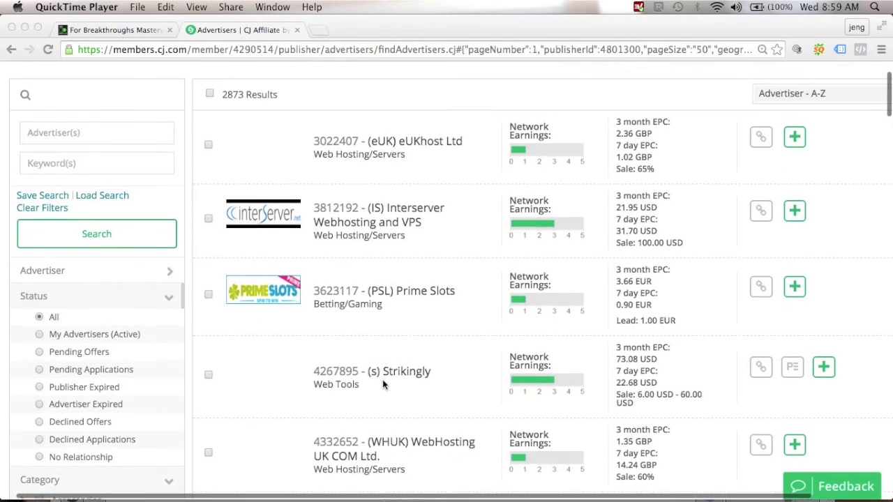
pyautogui.scroll(1, 382, 380)
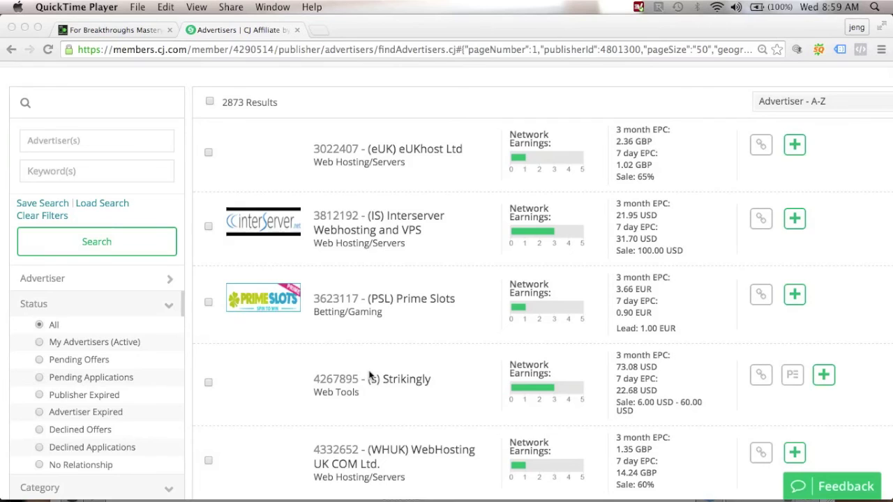
pyautogui.scroll(-5, 370, 377)
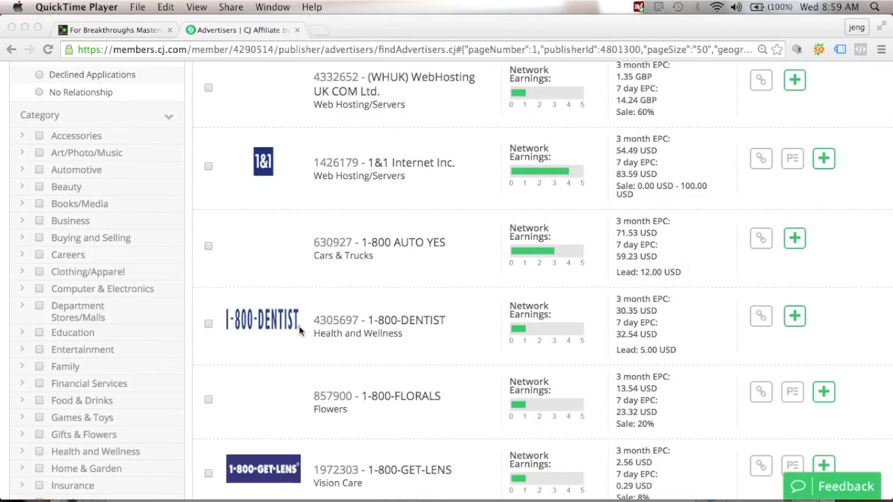
pyautogui.scroll(-10, 357, 336)
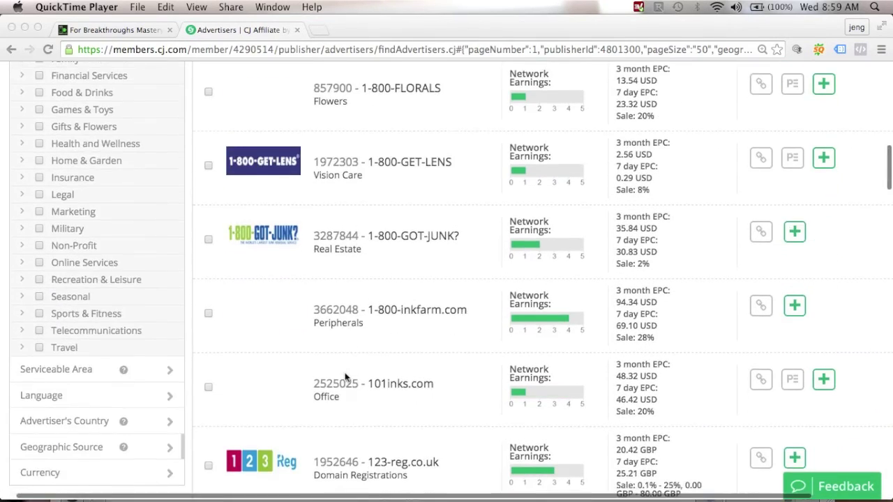
pyautogui.scroll(-3, 368, 353)
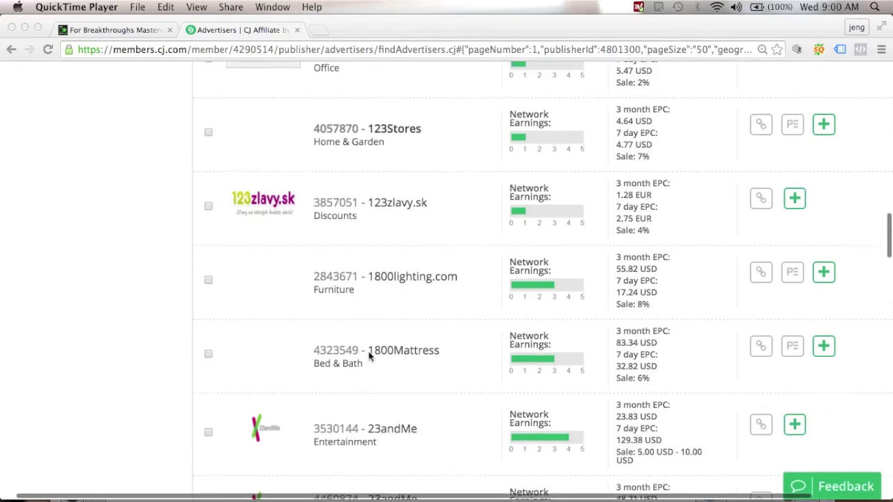
pyautogui.scroll(-3, 370, 358)
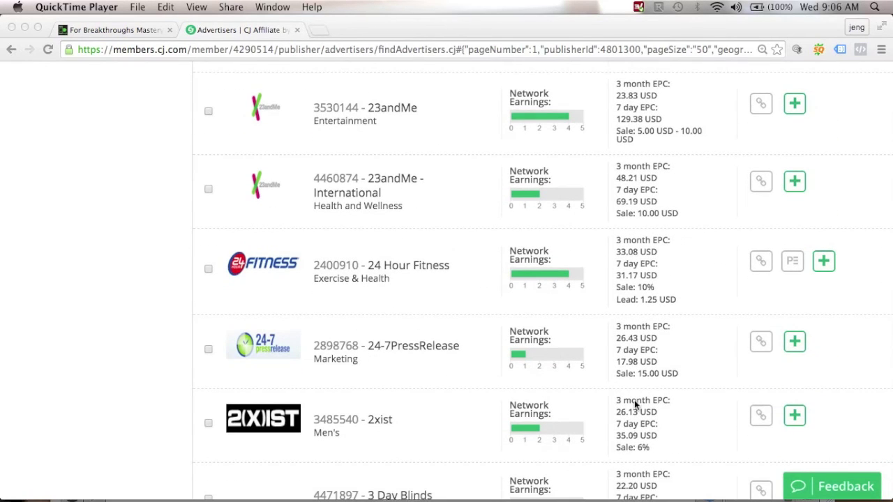